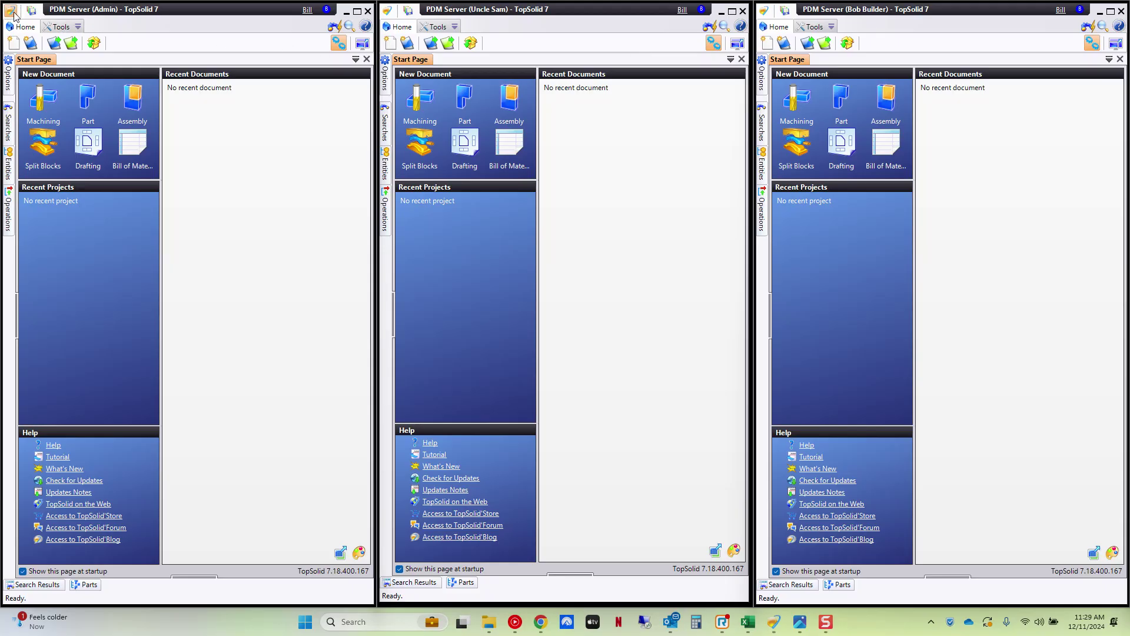
- Start a new PDM user with a first and last name, then cancel and close the users list
click(11, 11)
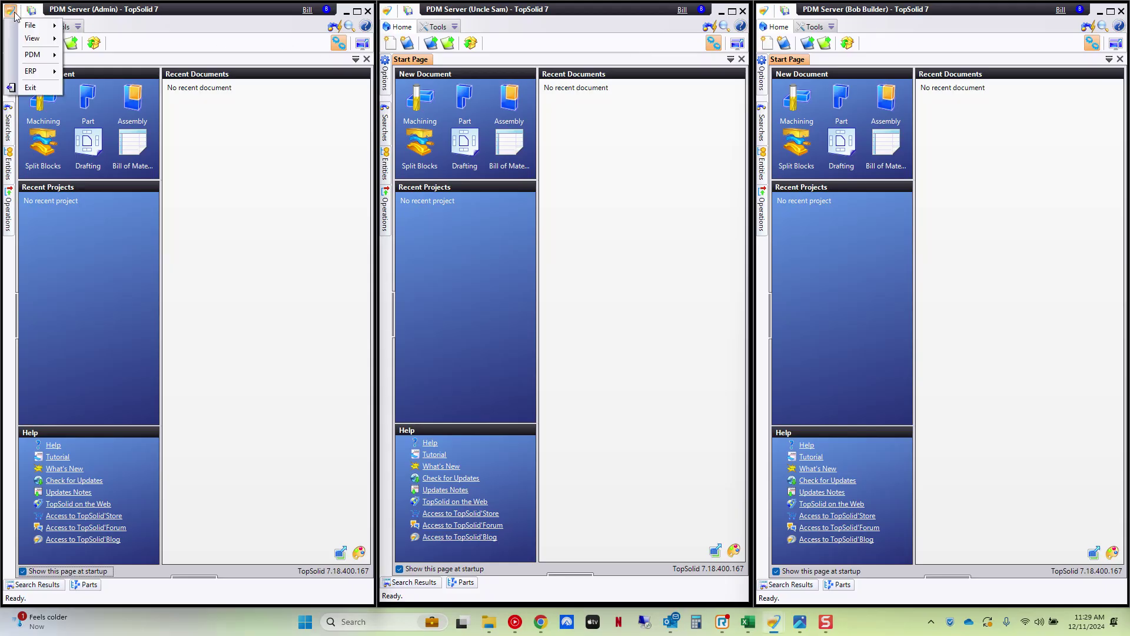
mouse_move(33, 55)
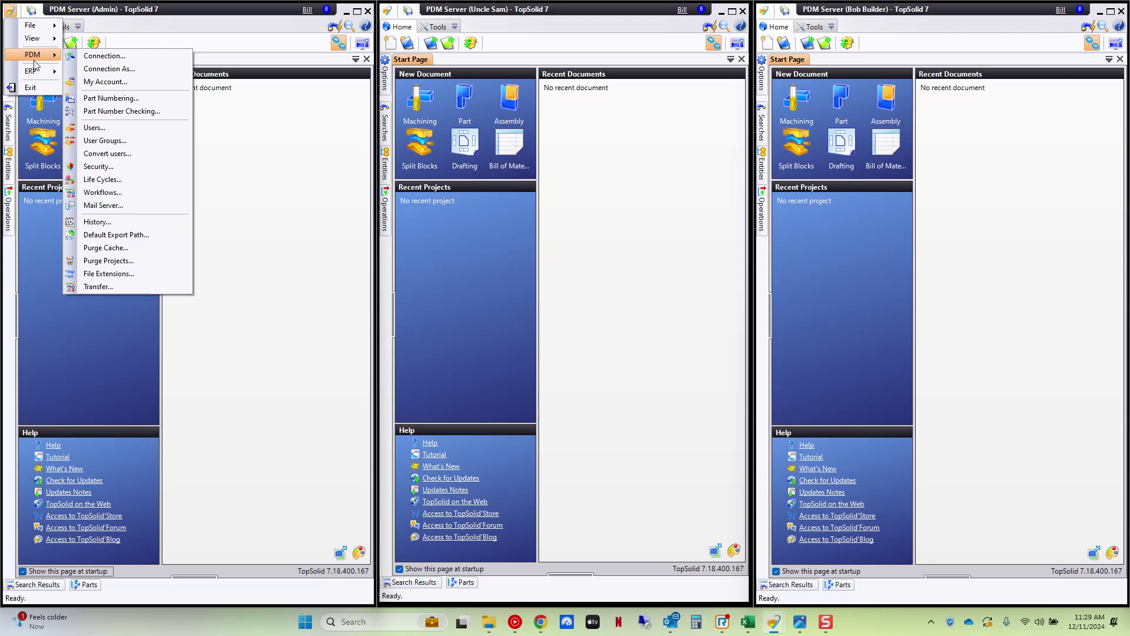
click(146, 127)
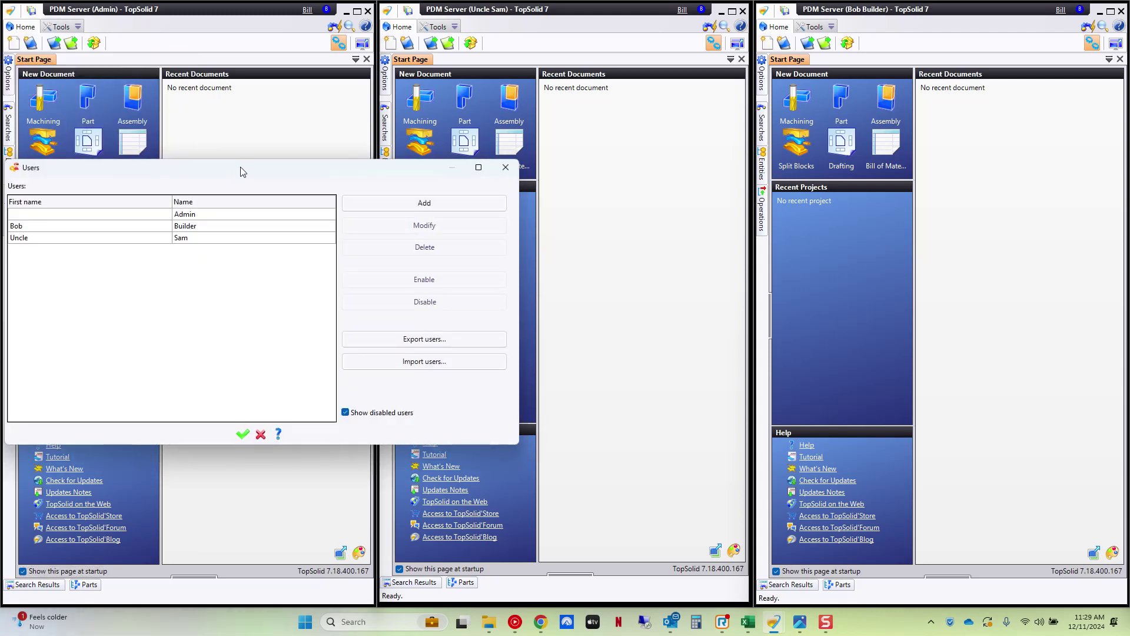
drag(240, 167, 319, 165)
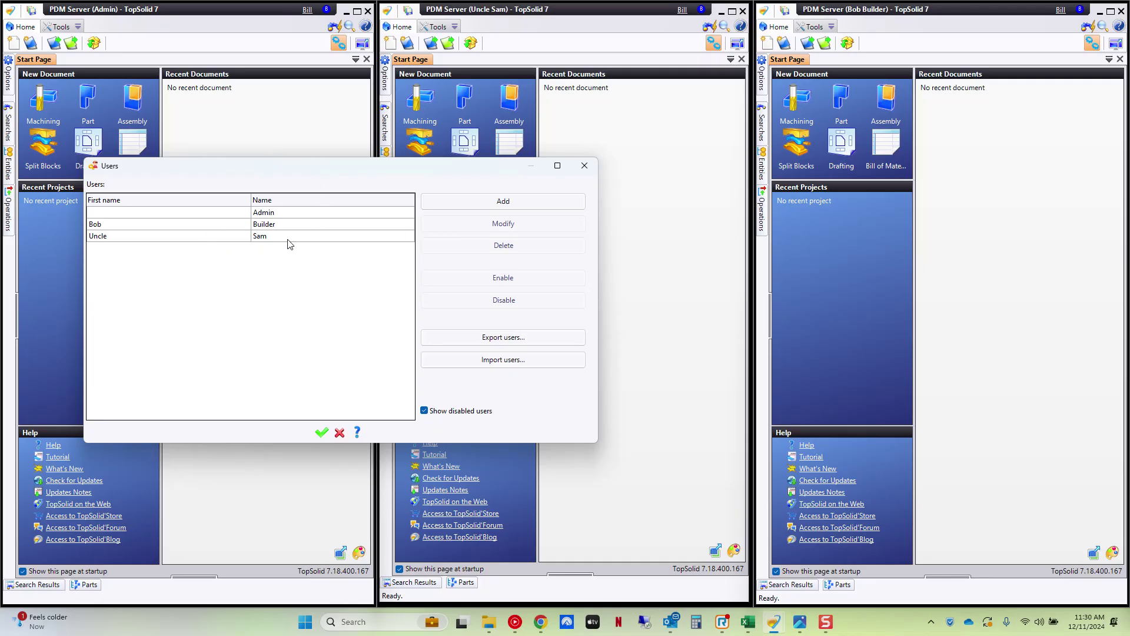
click(503, 201)
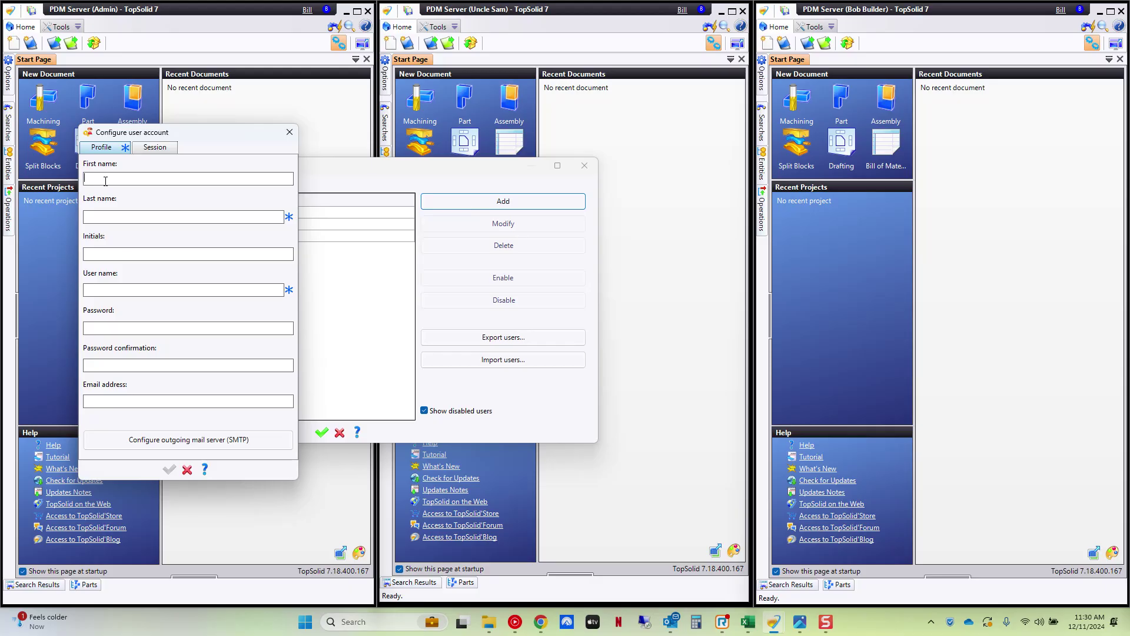
key(Tab)
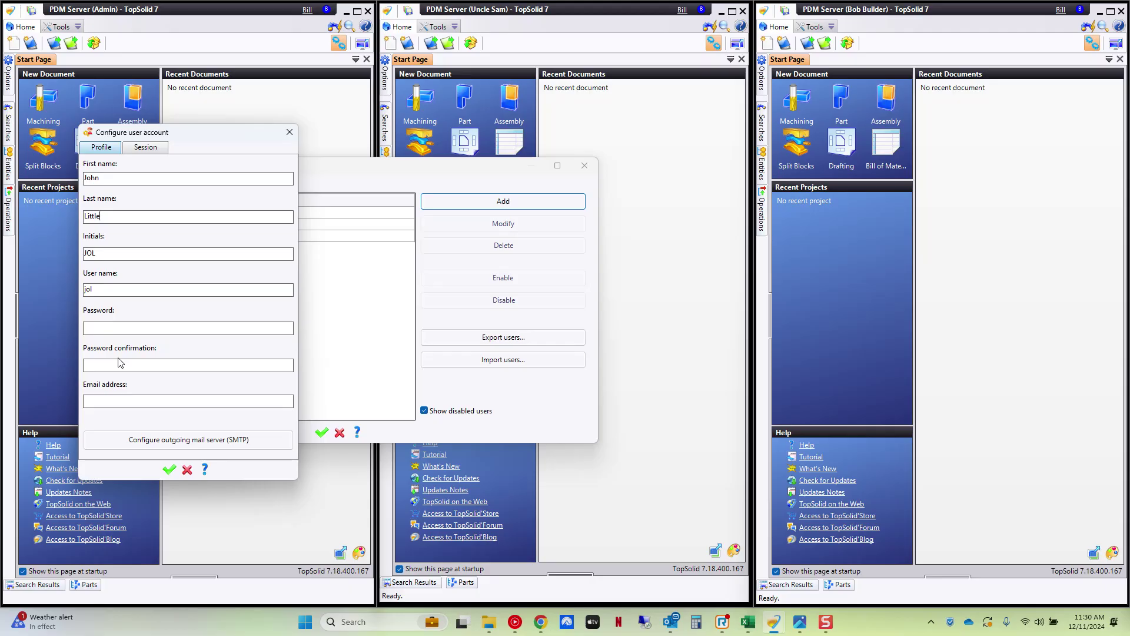
click(187, 469)
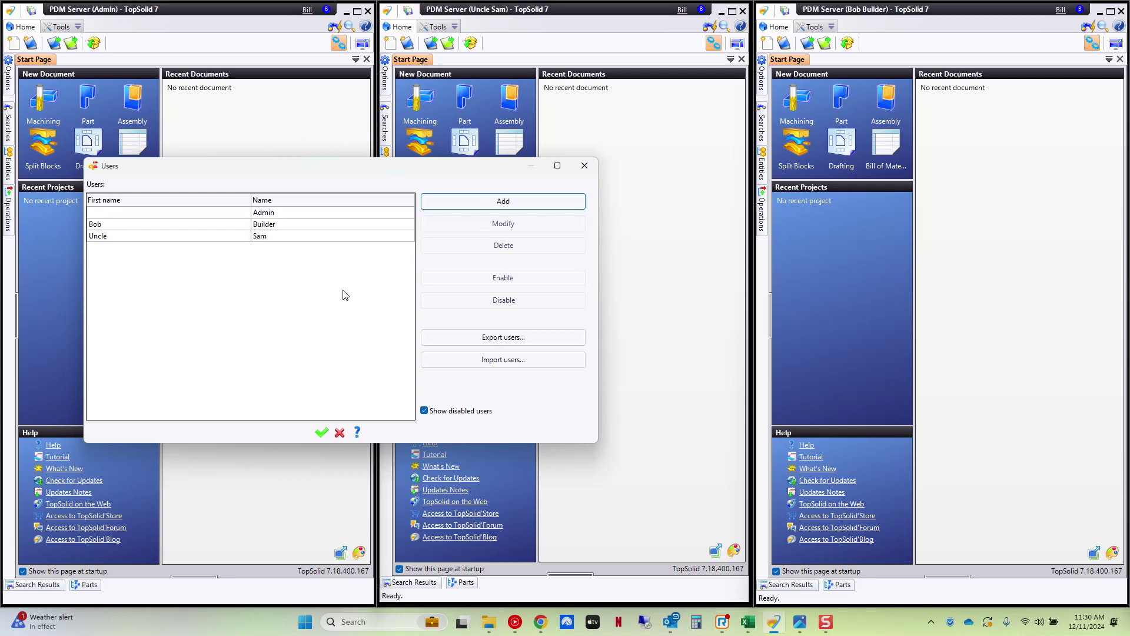
click(339, 433)
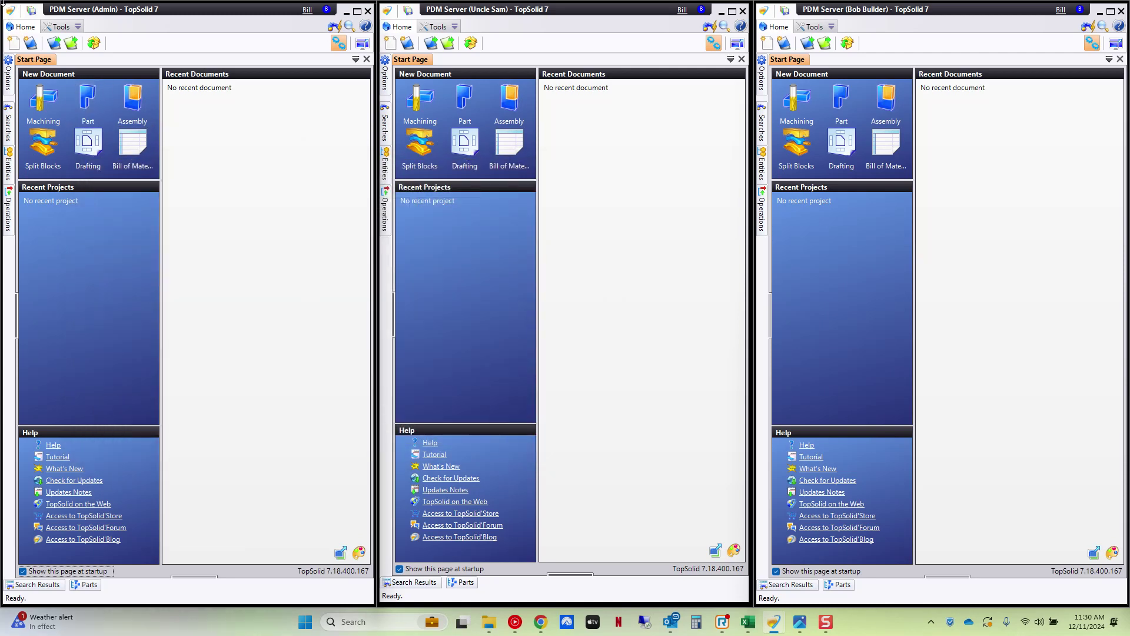
- Create a new user group named ITAR with the description Government Work
click(11, 10)
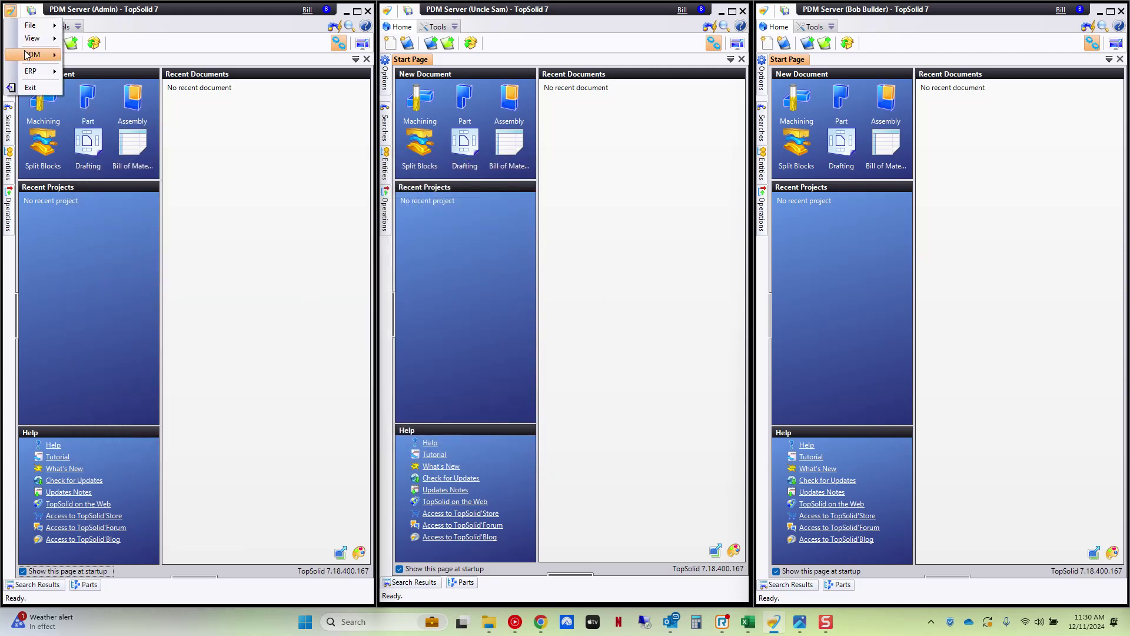
mouse_move(26, 55)
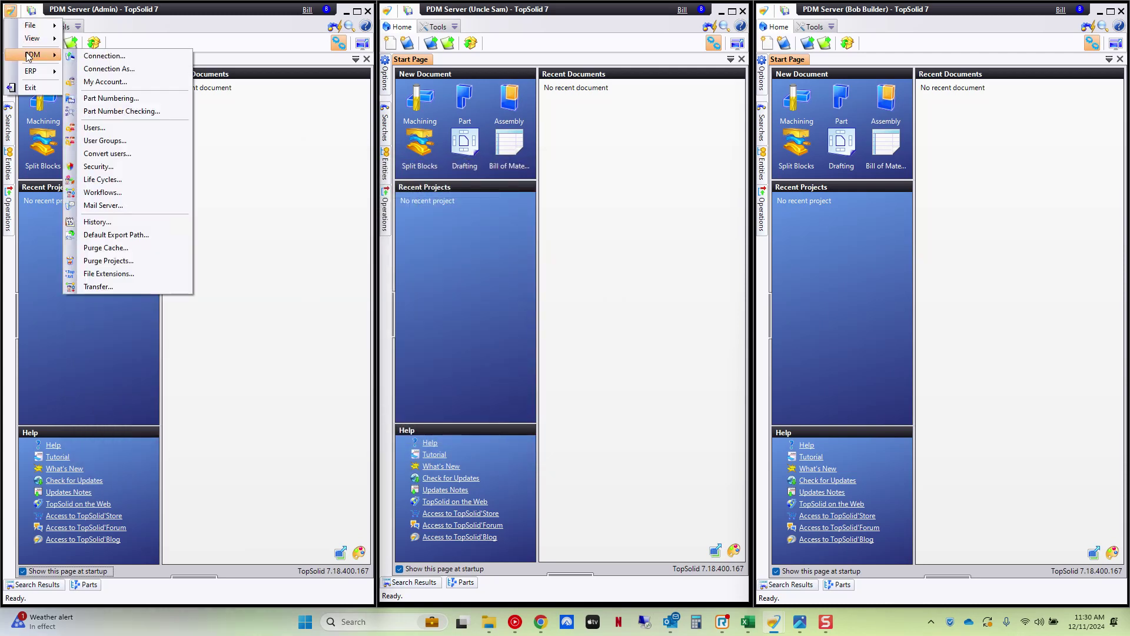
click(130, 139)
drag(158, 153, 272, 158)
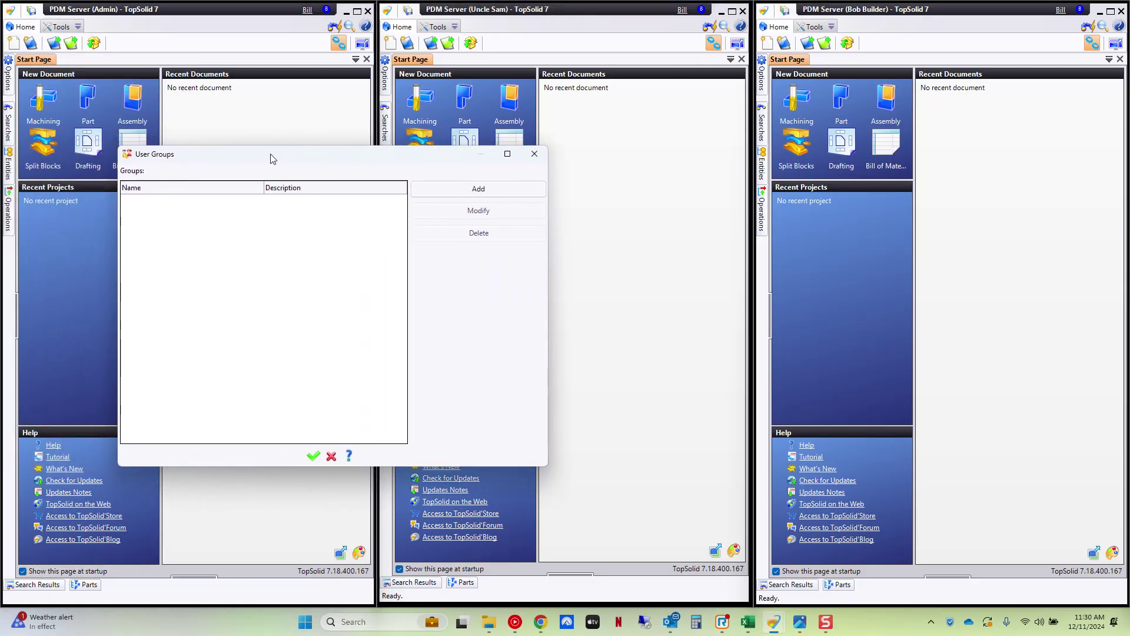
click(463, 189)
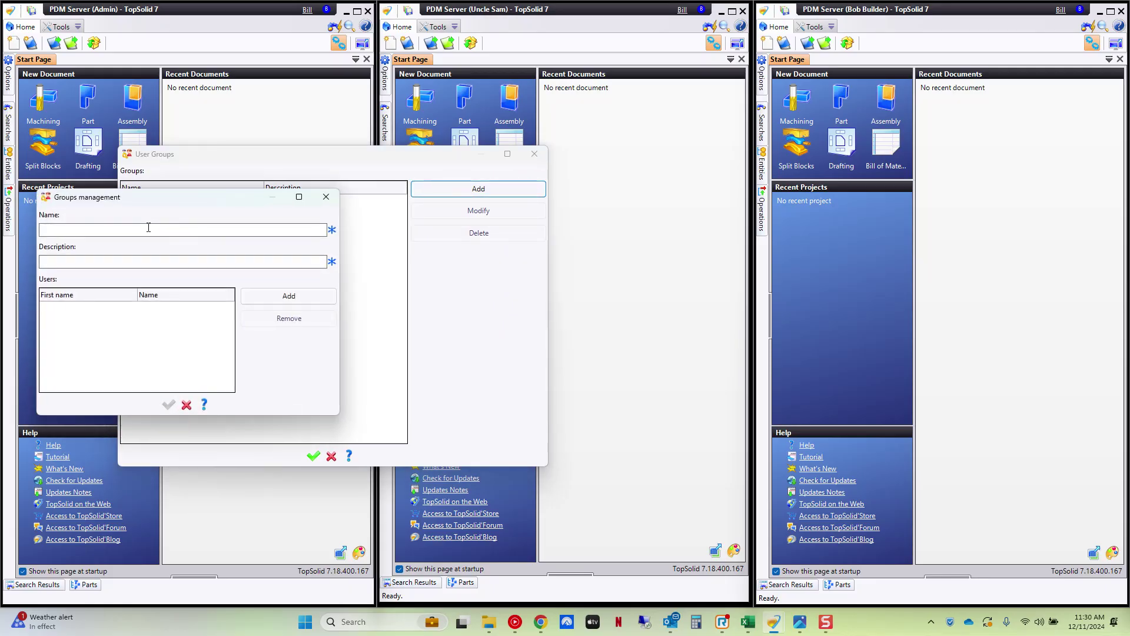
text(ITAR)
text(Gr)
text(vernment Work)
- Add the one user as the ITAR group's member and save the group
click(288, 296)
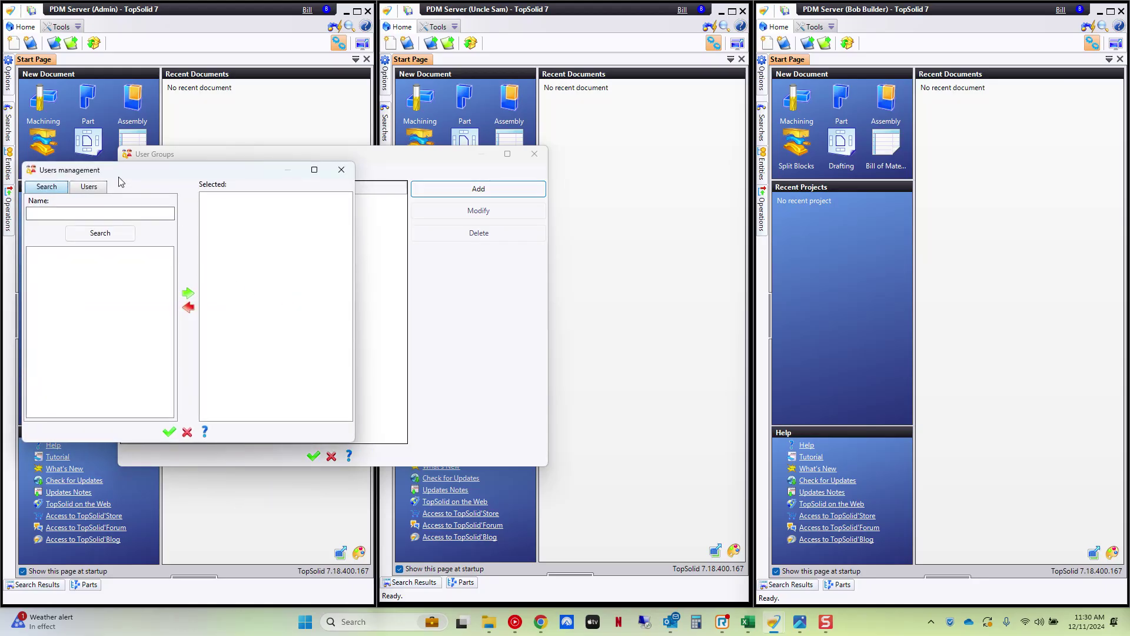
click(88, 187)
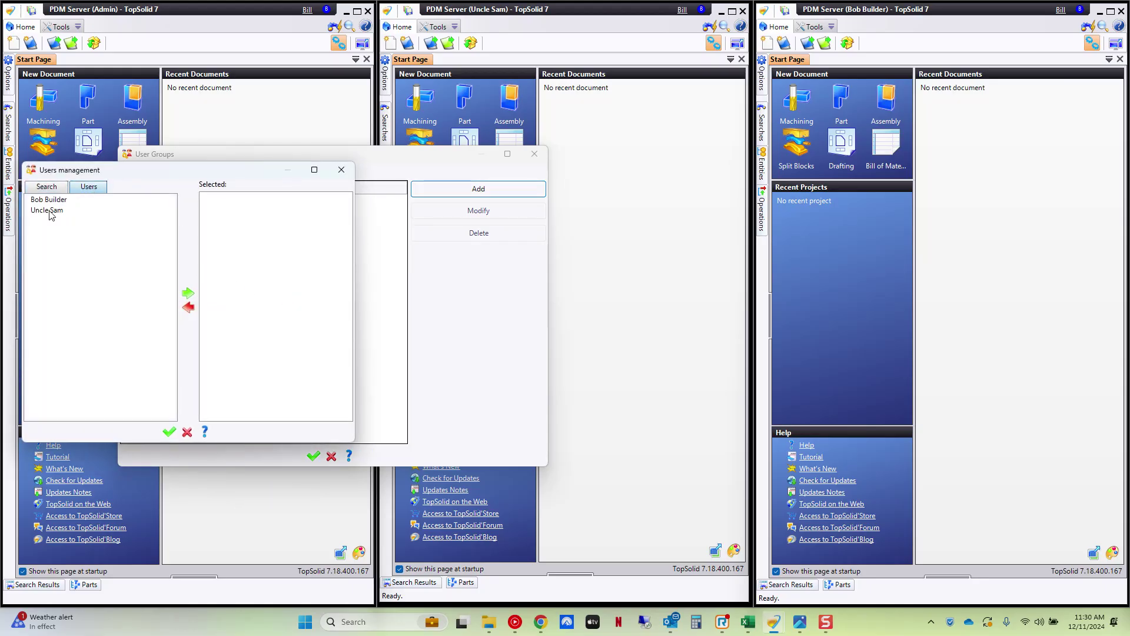
click(52, 211)
click(189, 293)
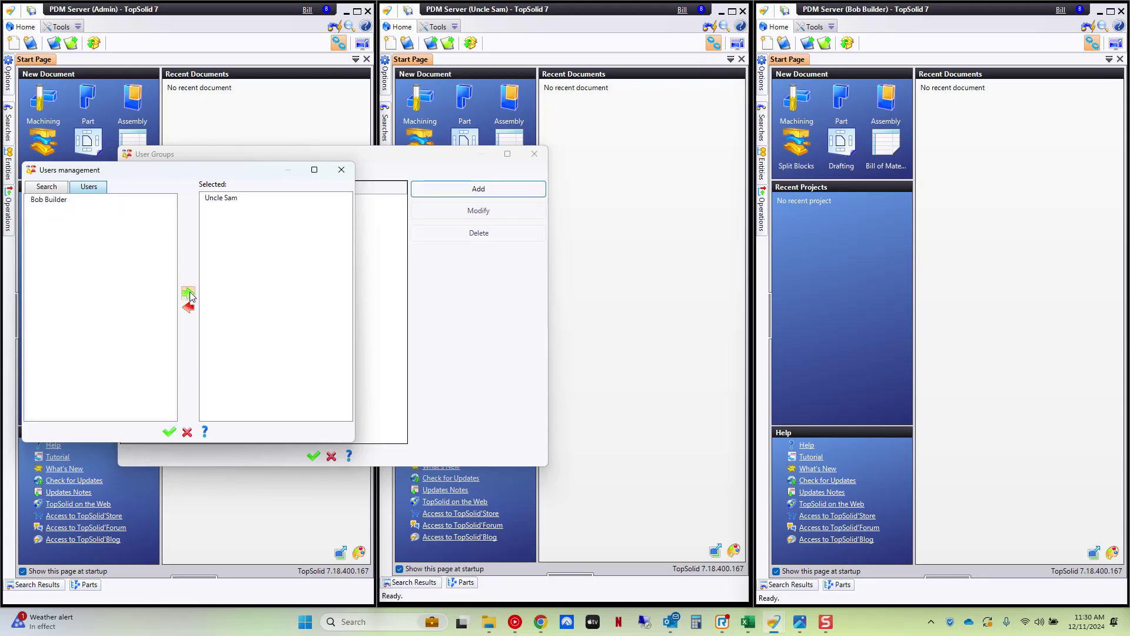
click(168, 431)
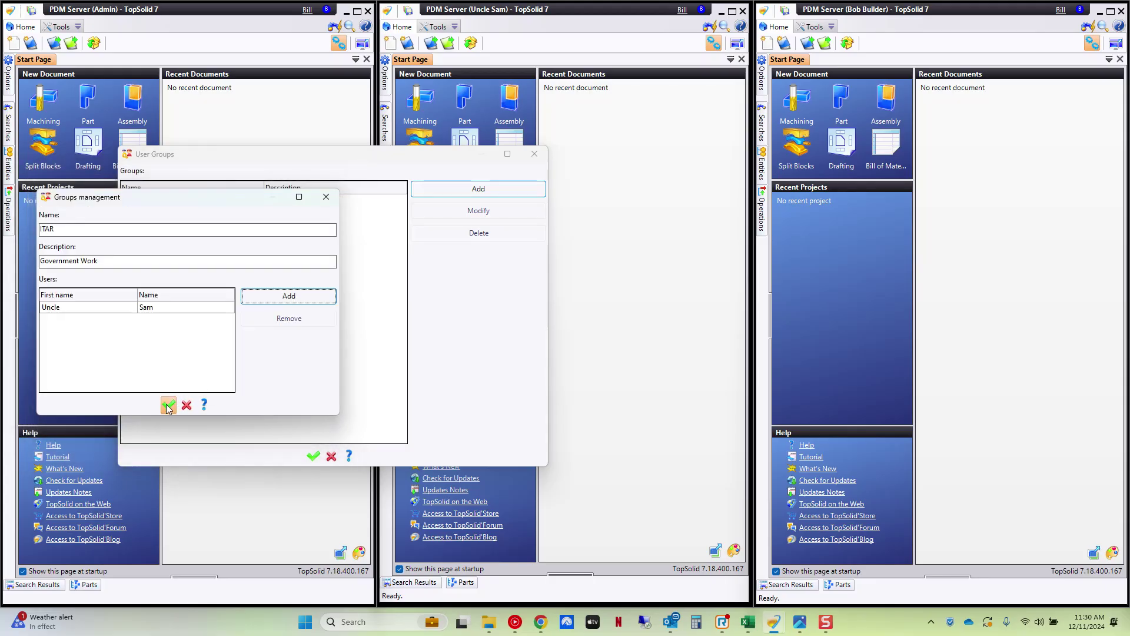
click(168, 404)
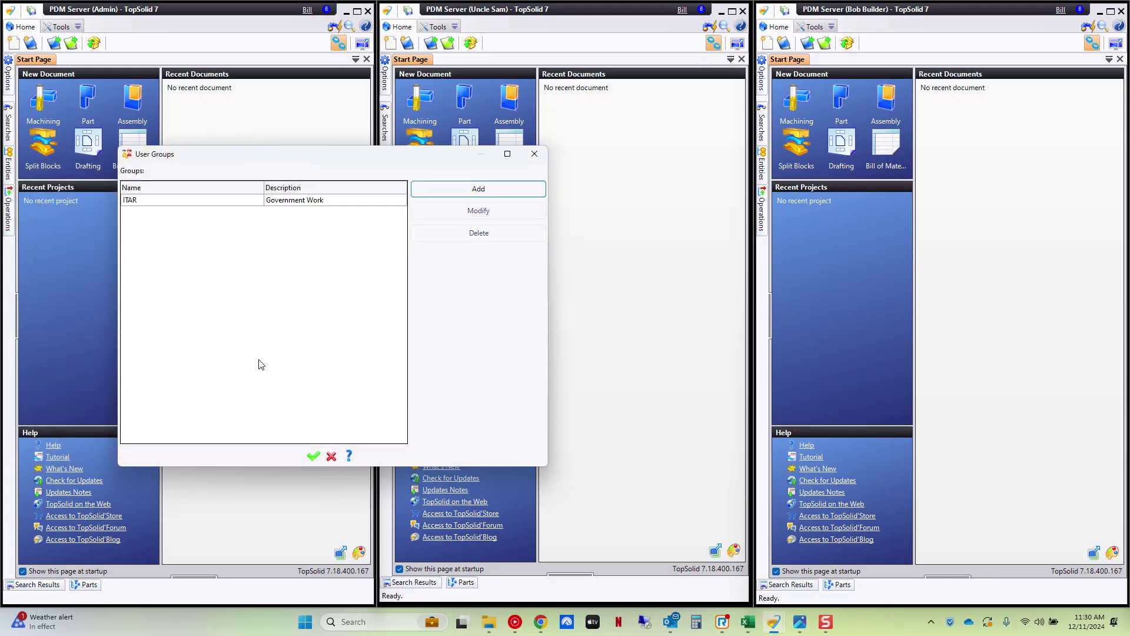
- Add a second user group named Non-ITAR with the description Commercial User
click(474, 191)
click(101, 228)
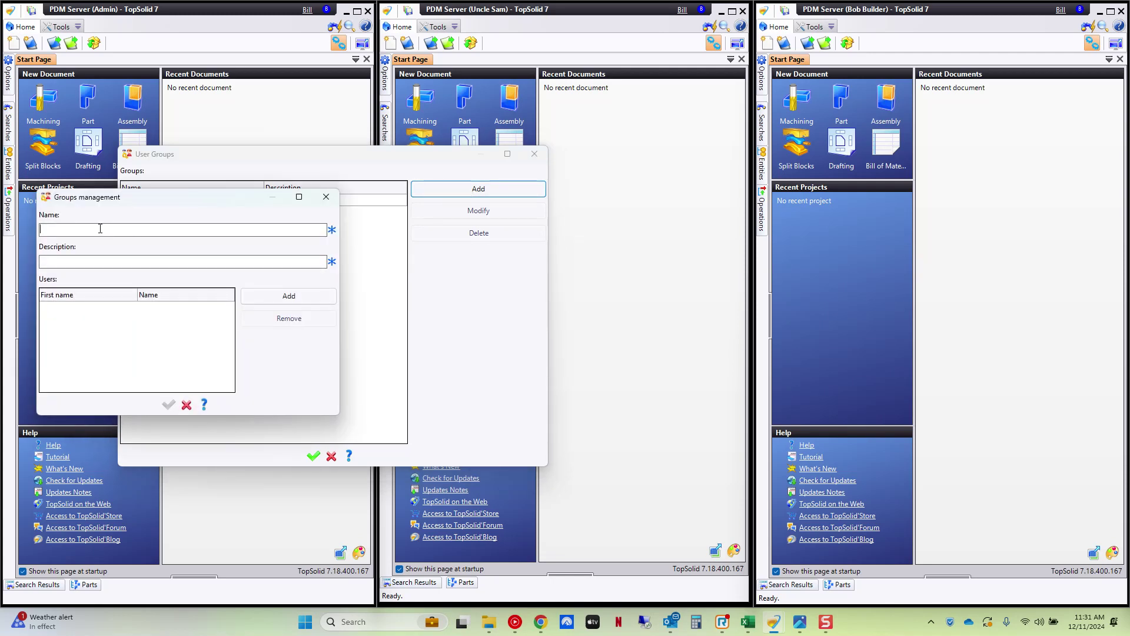
text(Non-ITAR)
key(Tab)
text(Commercial User)
- Make the remaining user the Non-ITAR member, save the group, and close User Groups with OK
click(306, 297)
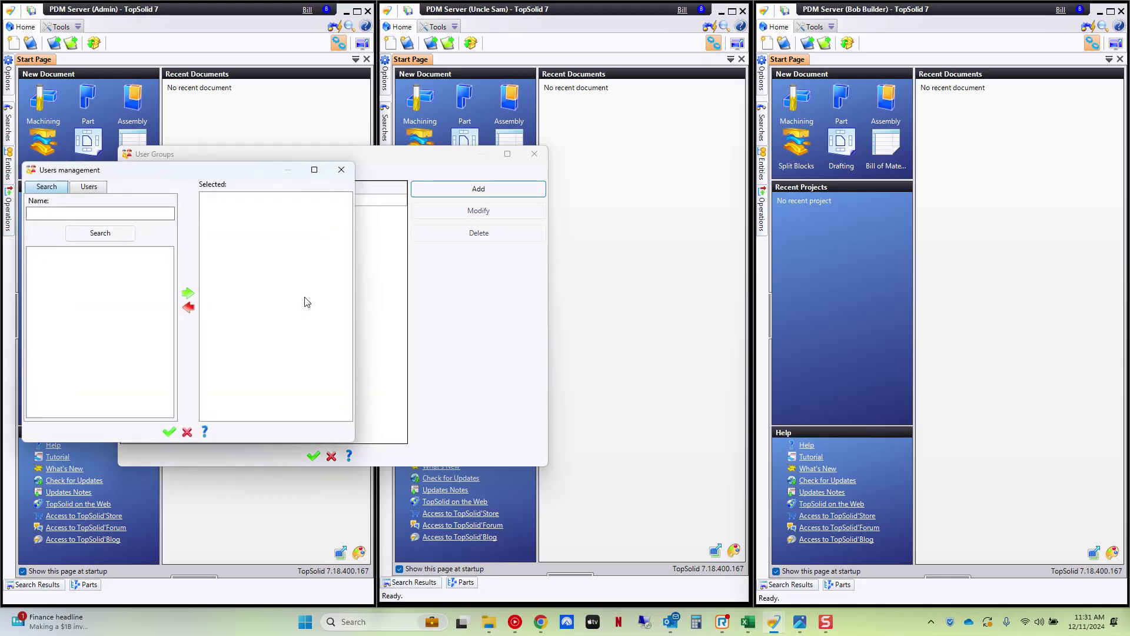
click(88, 186)
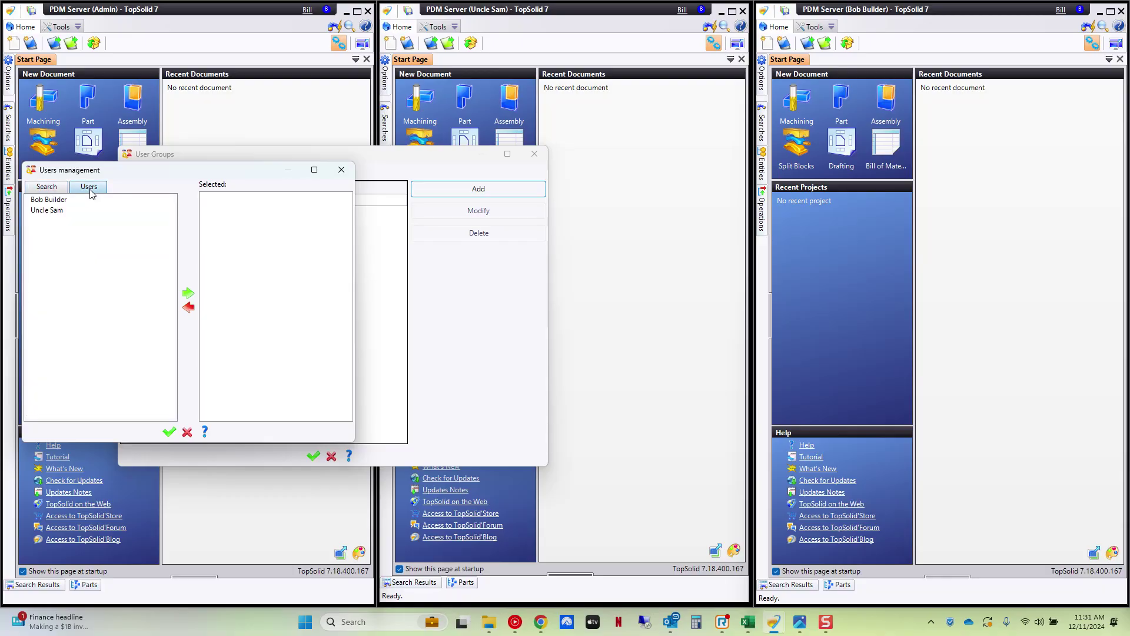
double_click(50, 199)
click(168, 432)
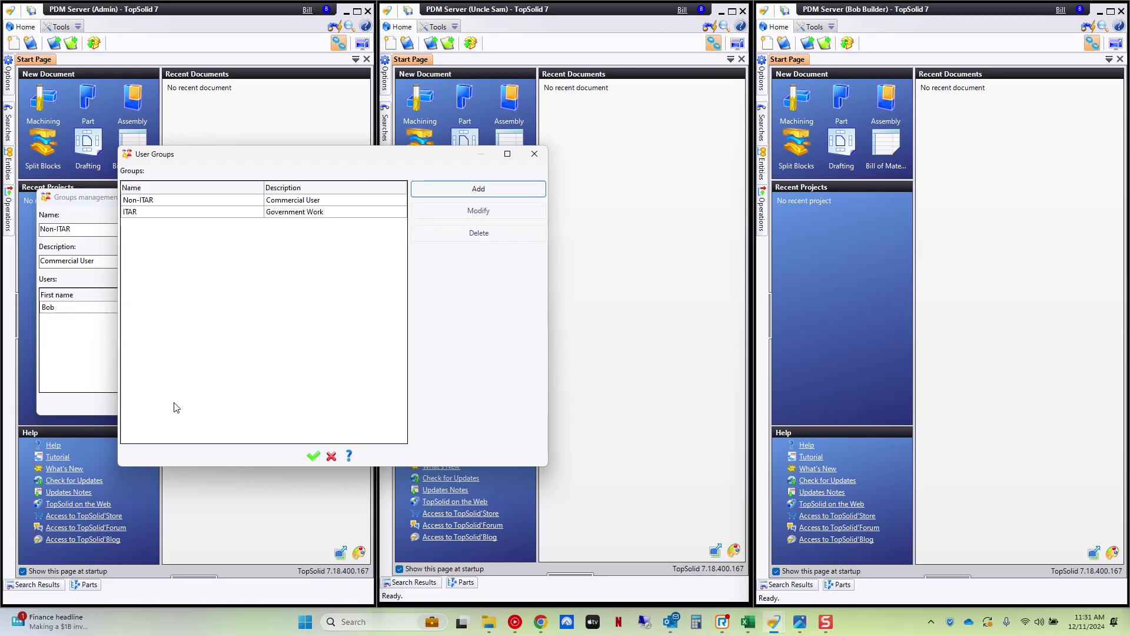
click(169, 404)
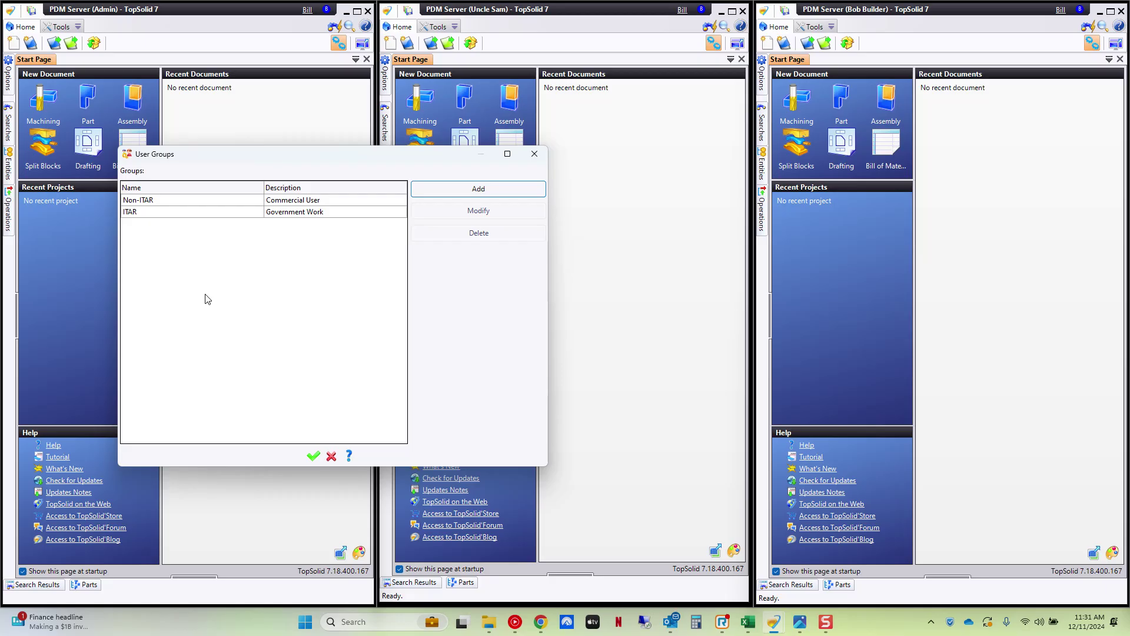
click(314, 455)
- Turn on system security and grant the ITAR and Non-ITAR groups every right except Administrate
click(11, 10)
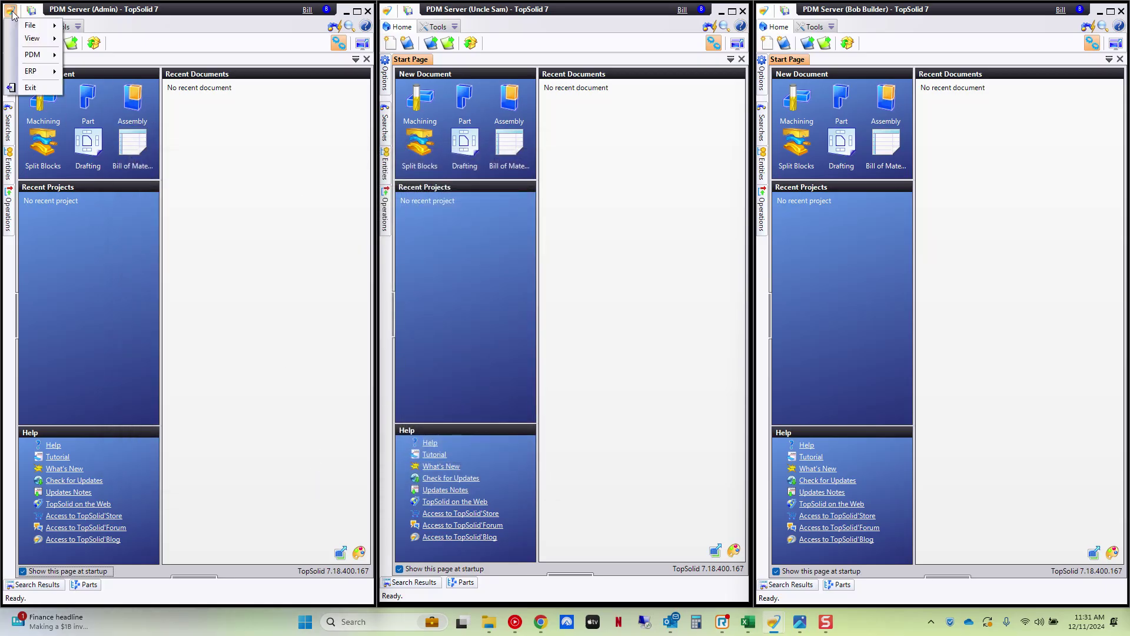
mouse_move(23, 54)
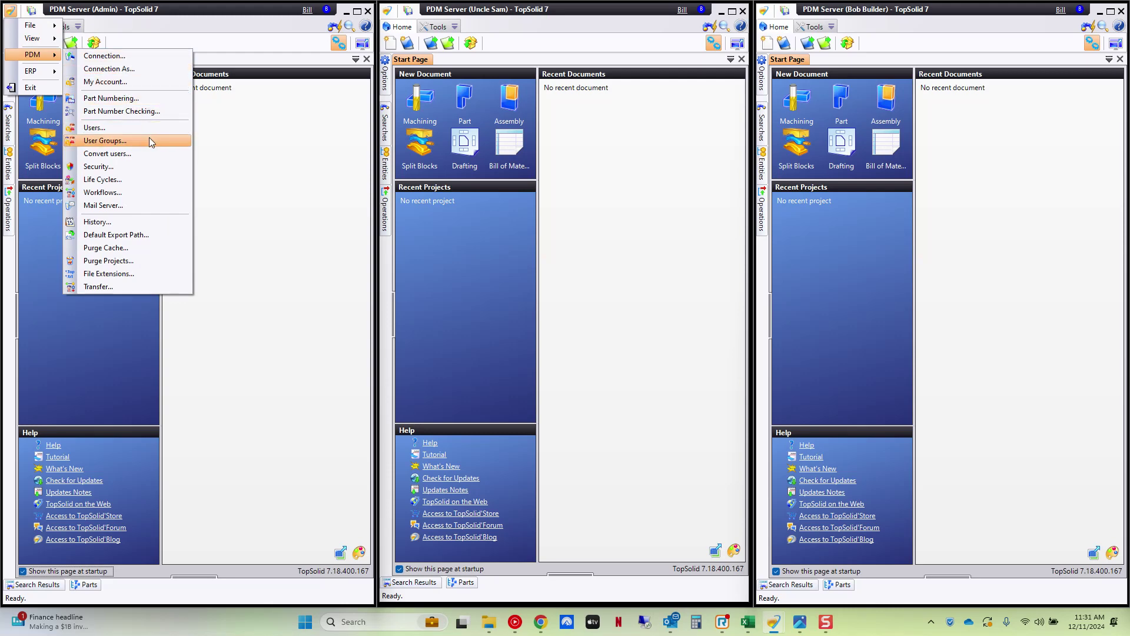
click(148, 166)
click(51, 53)
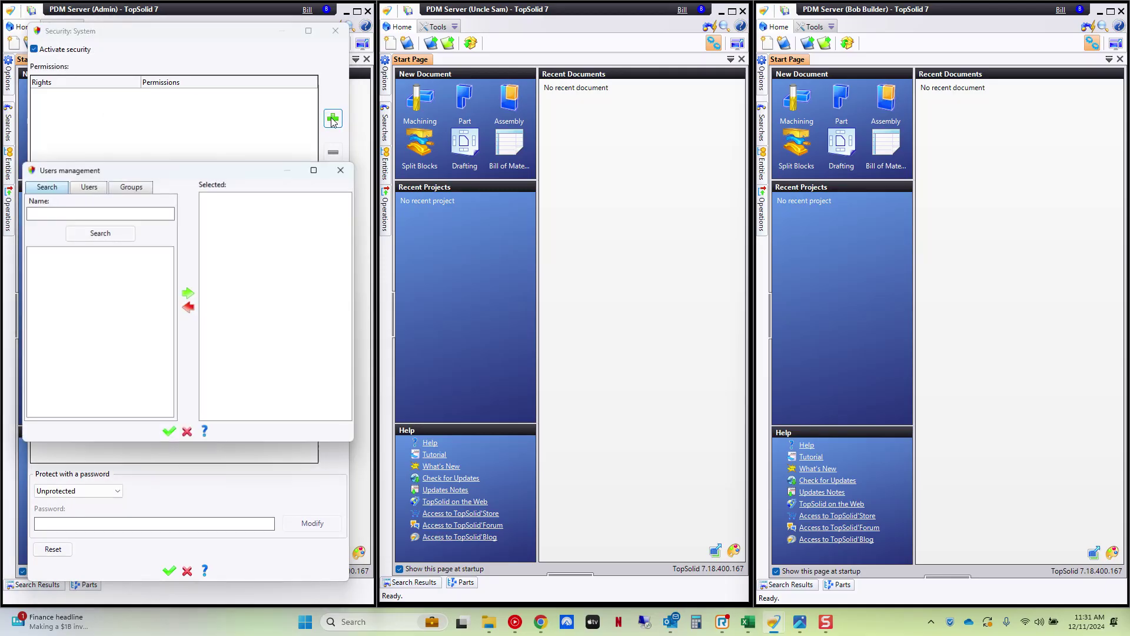
click(125, 192)
double_click(42, 199)
click(43, 201)
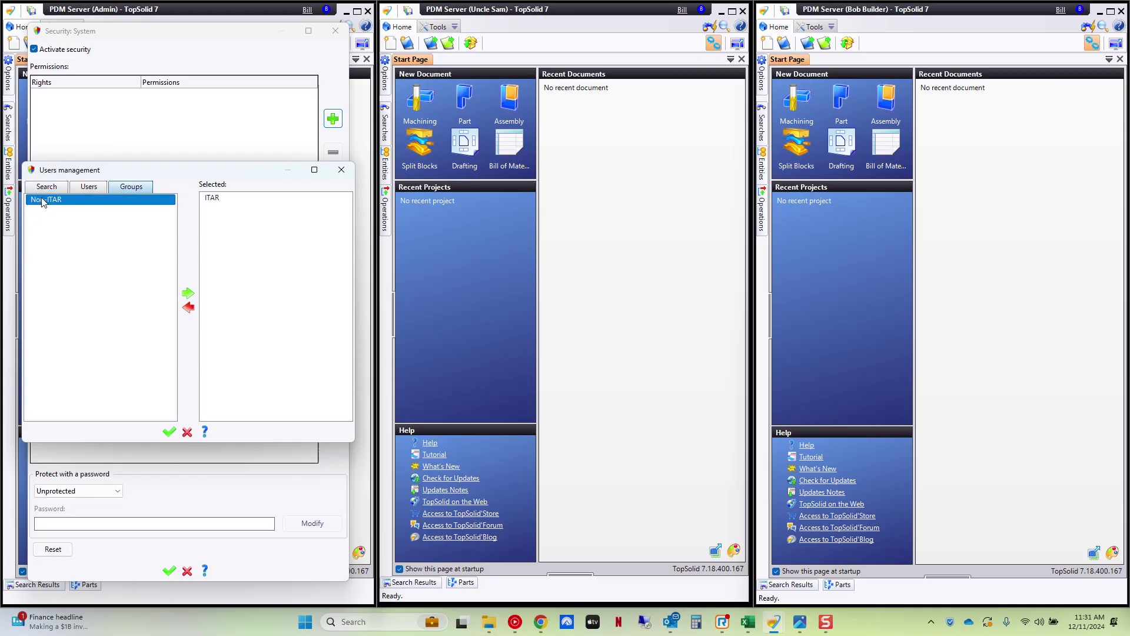
double_click(43, 202)
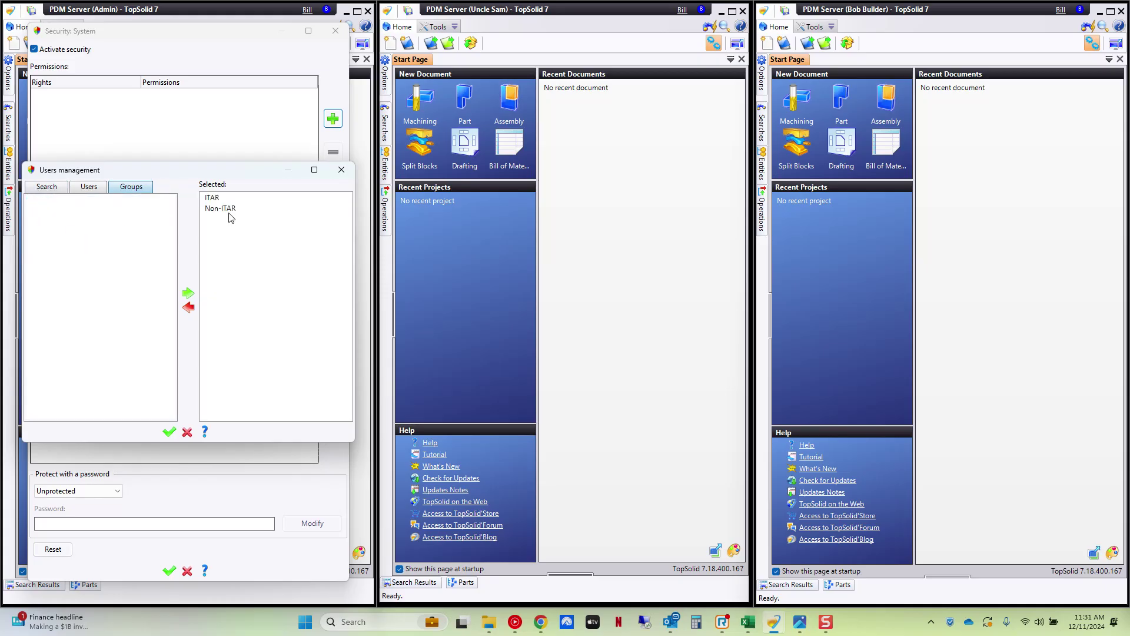
click(169, 432)
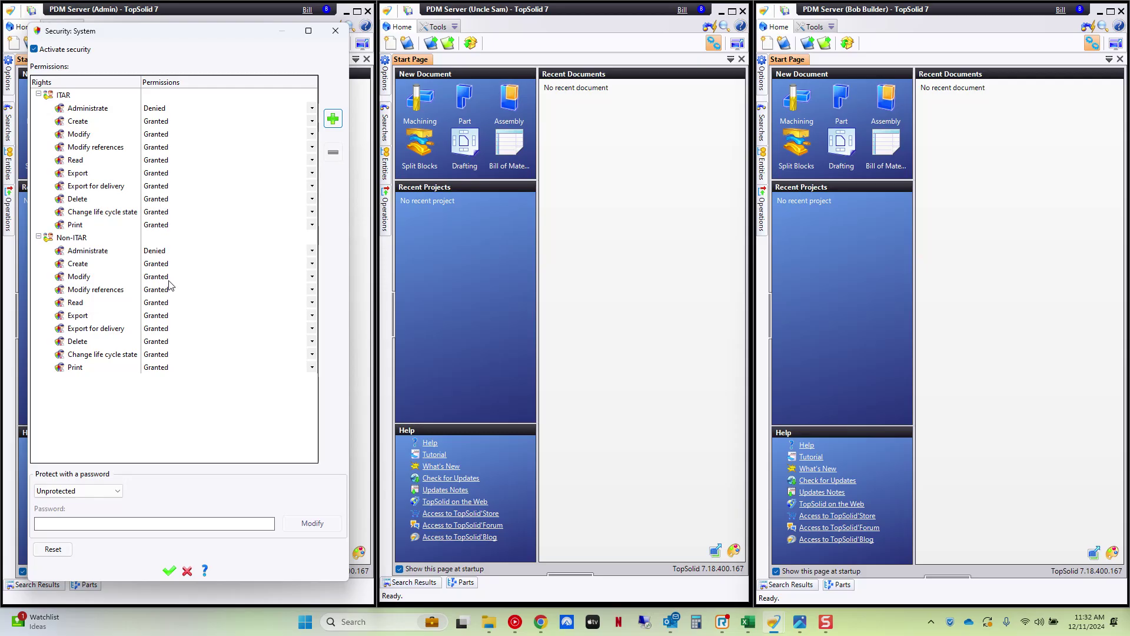
click(170, 569)
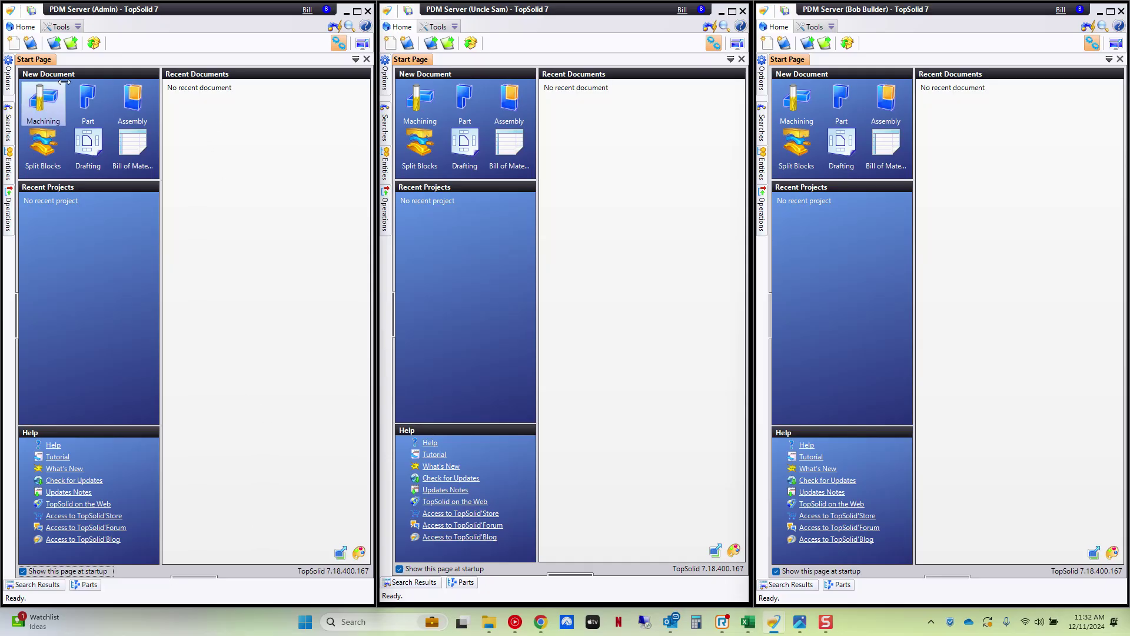
- Create a new blank project named ITAR Work from the Projects list
click(54, 42)
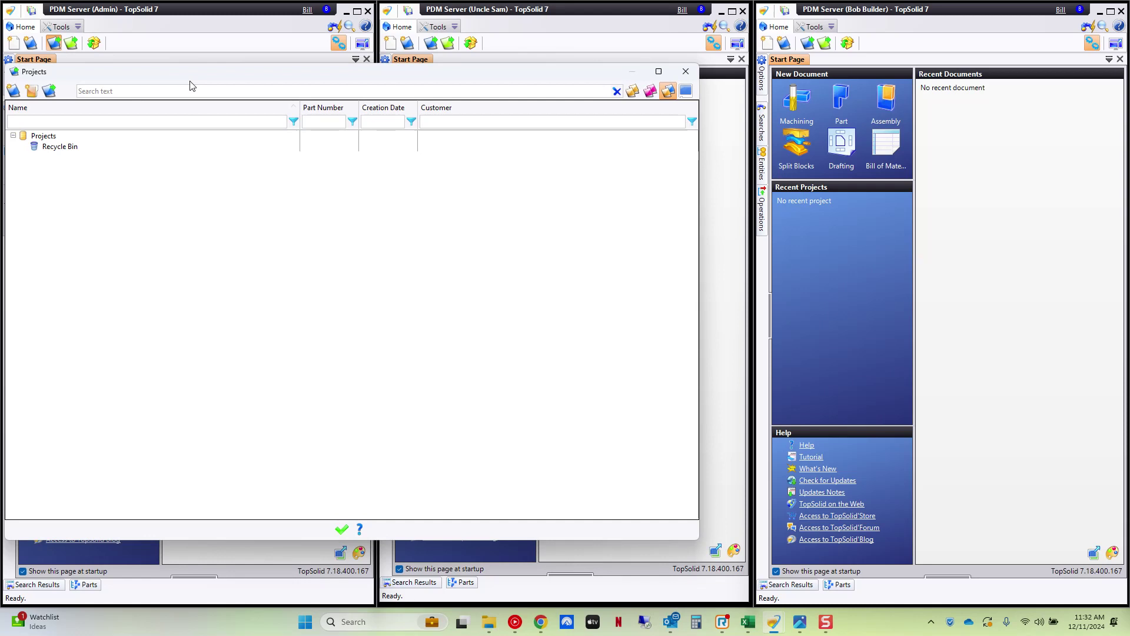
drag(190, 73, 287, 92)
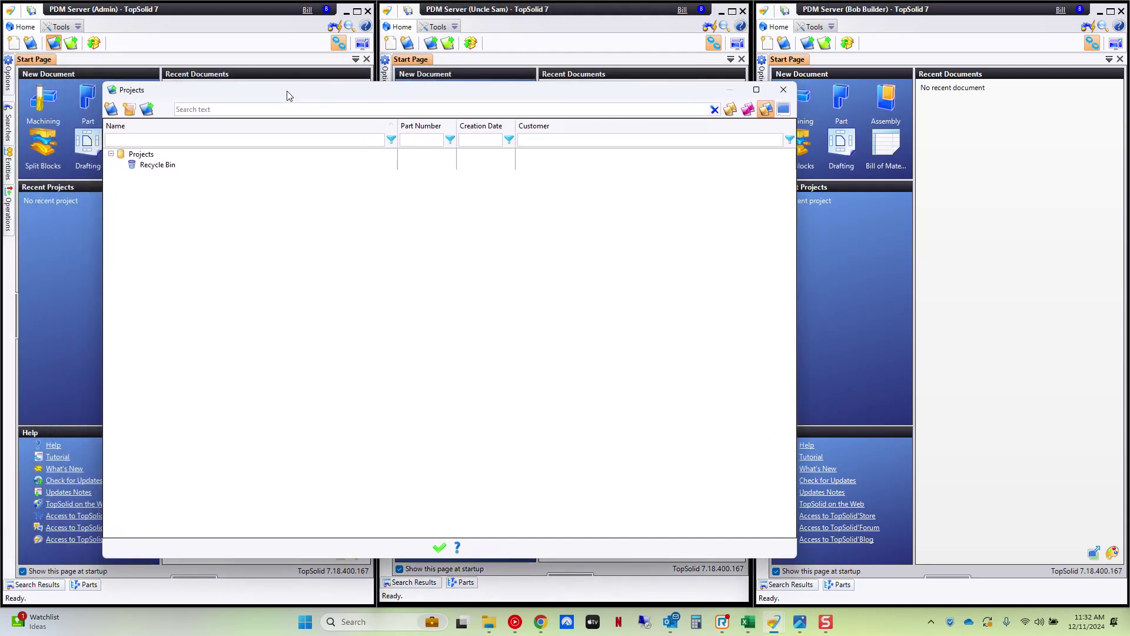
click(111, 109)
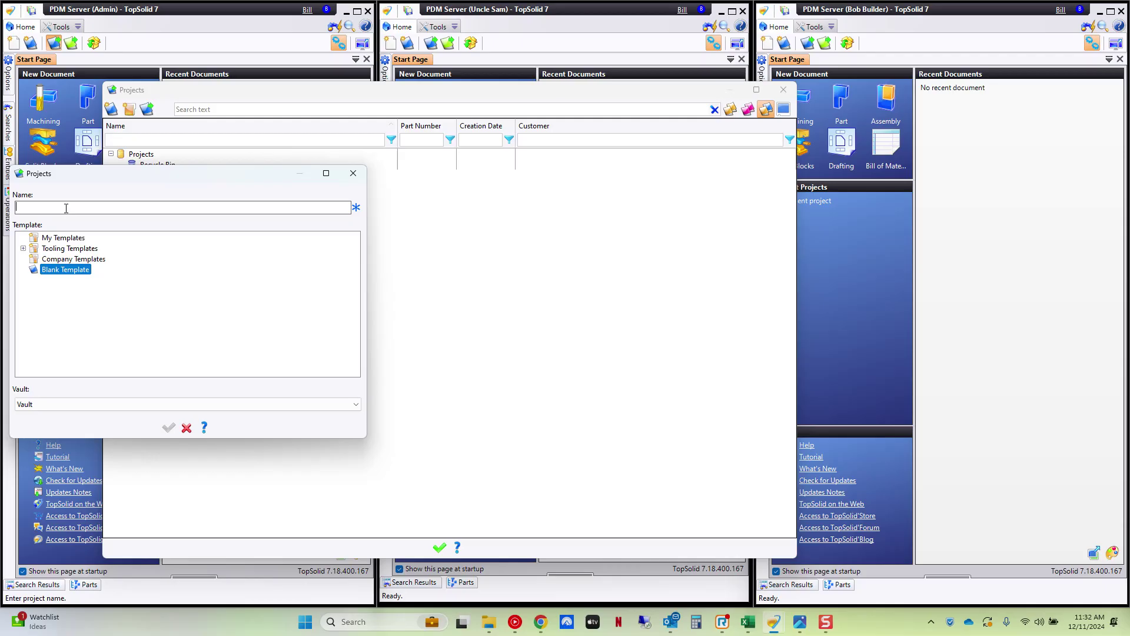
text(TAR Work)
click(168, 427)
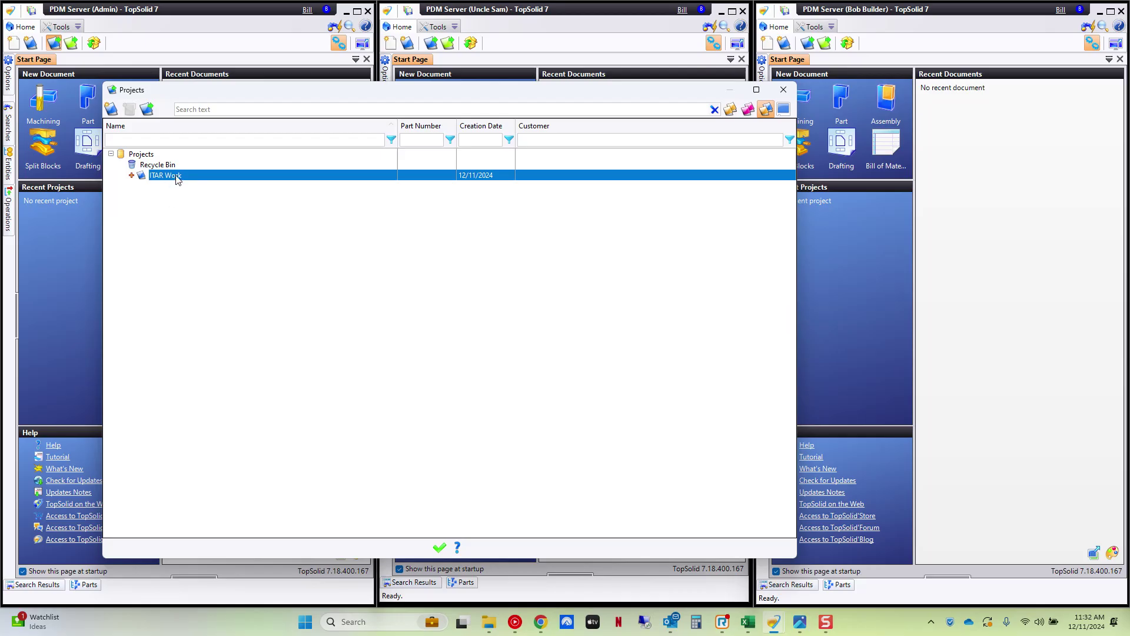
- Open the ITAR Work project and bring up its Security settings
double_click(178, 176)
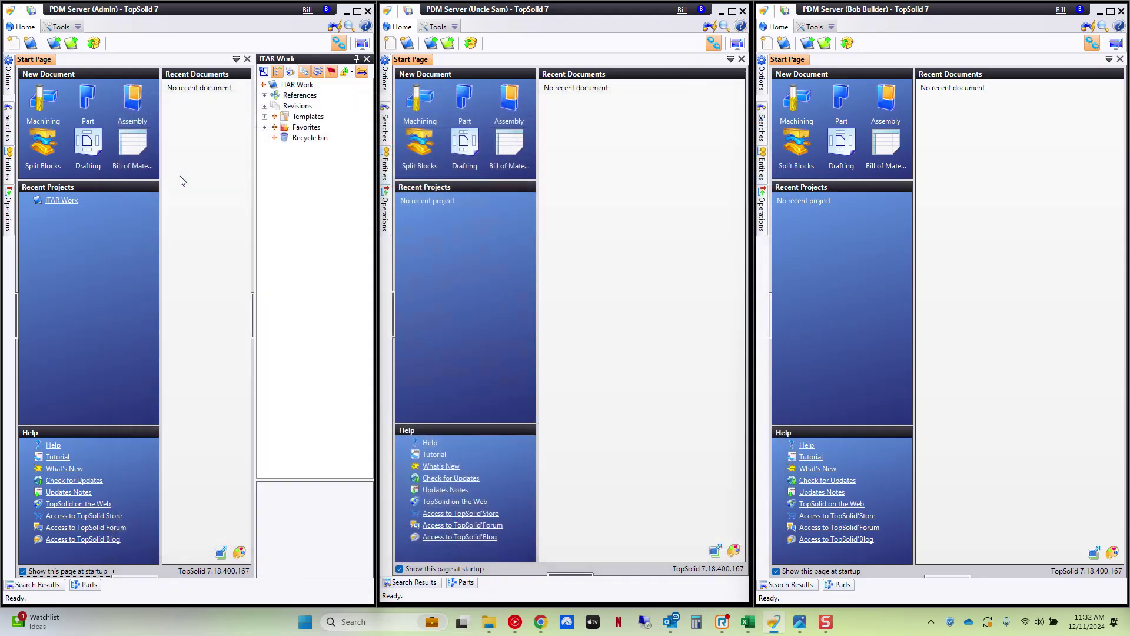
click(304, 87)
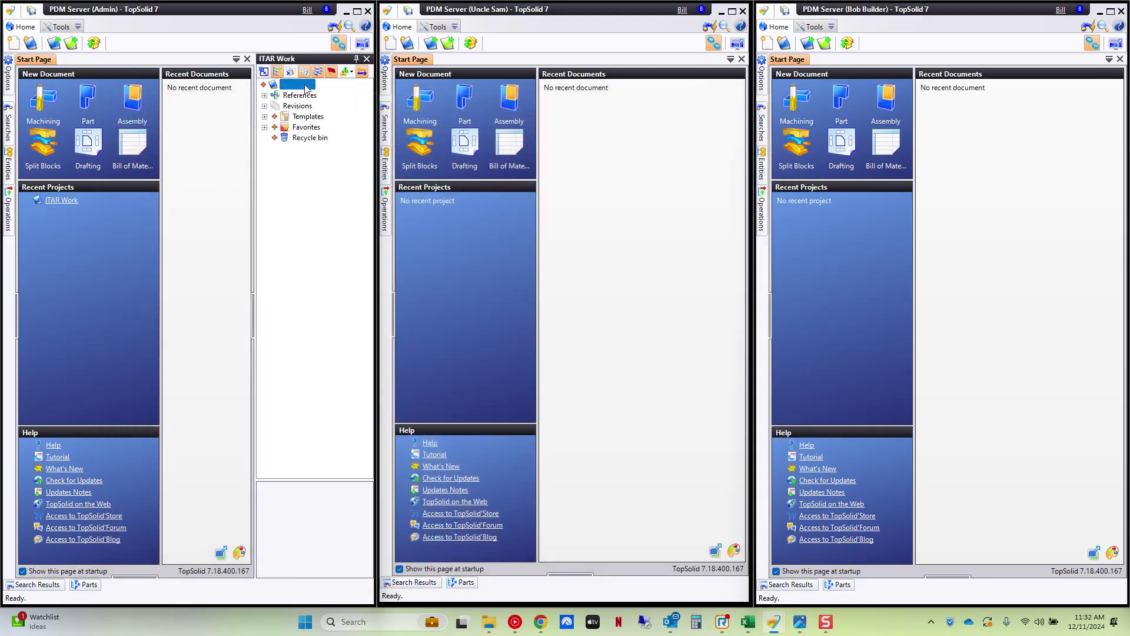
right_click(302, 87)
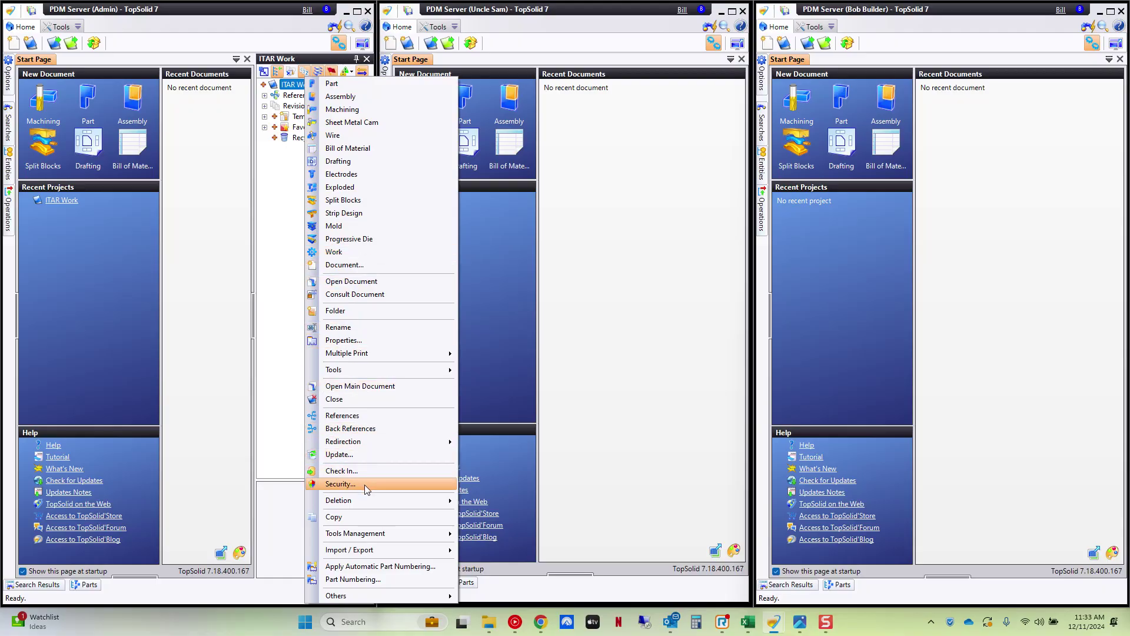
click(340, 483)
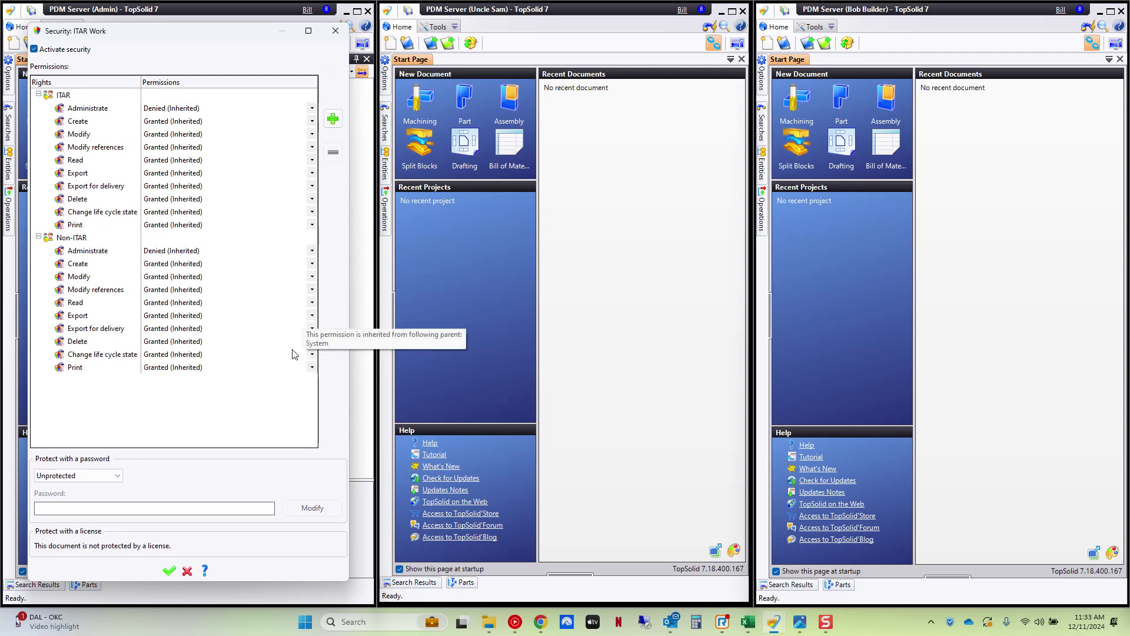
- Set Non-ITAR's Create, Modify, Modify references and Read permissions to Denied
click(157, 264)
click(156, 265)
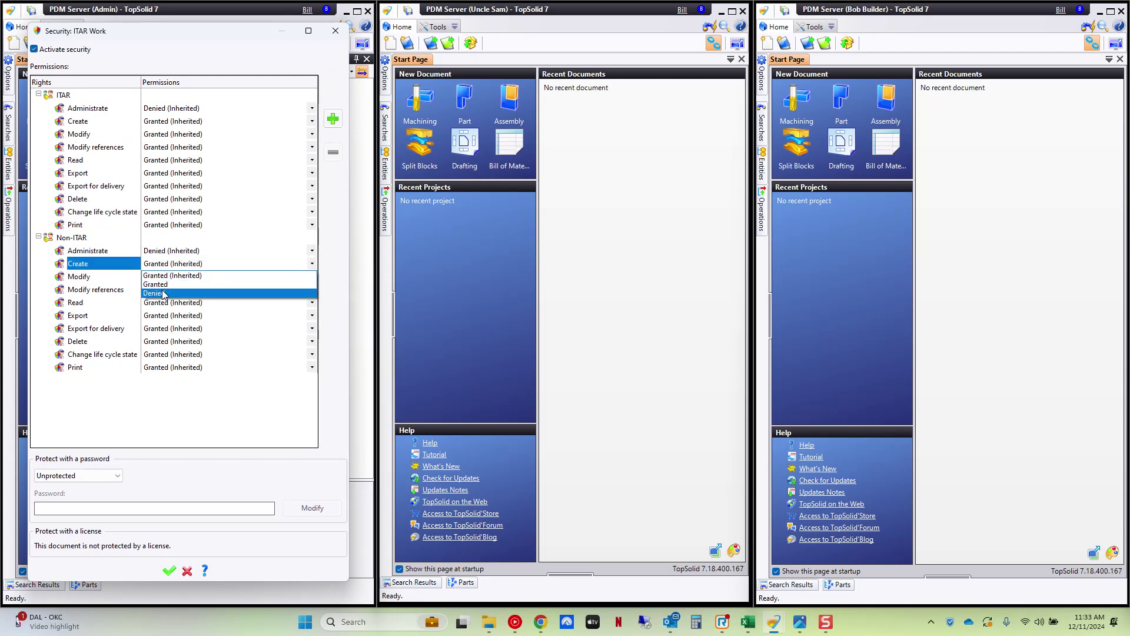
click(163, 288)
click(159, 276)
click(159, 276)
click(157, 296)
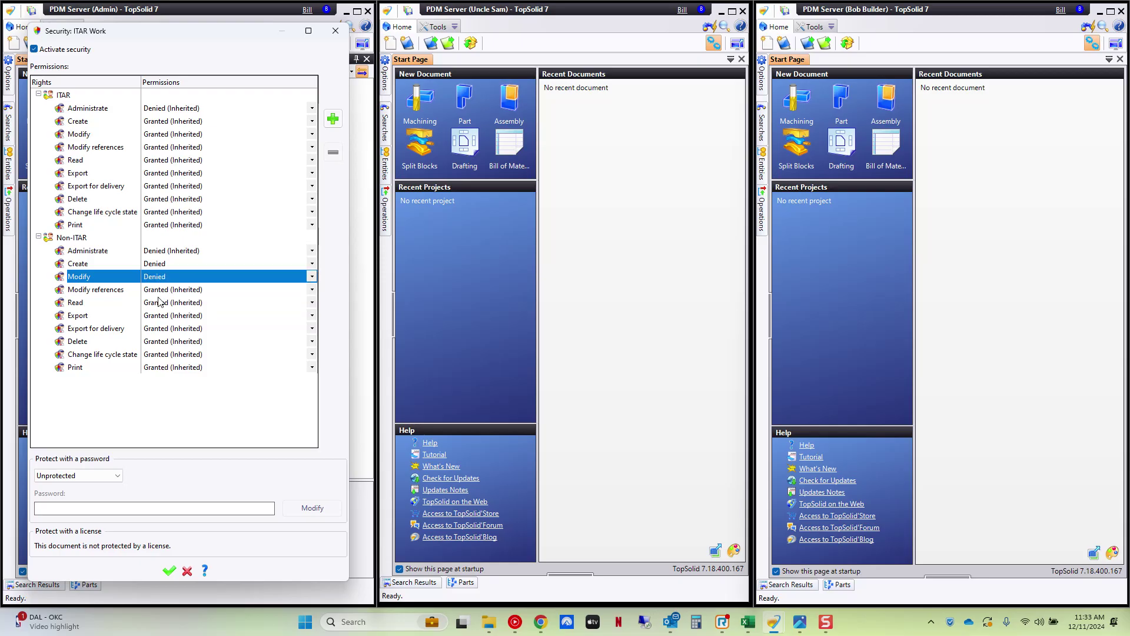
click(160, 289)
click(156, 309)
click(159, 302)
click(160, 302)
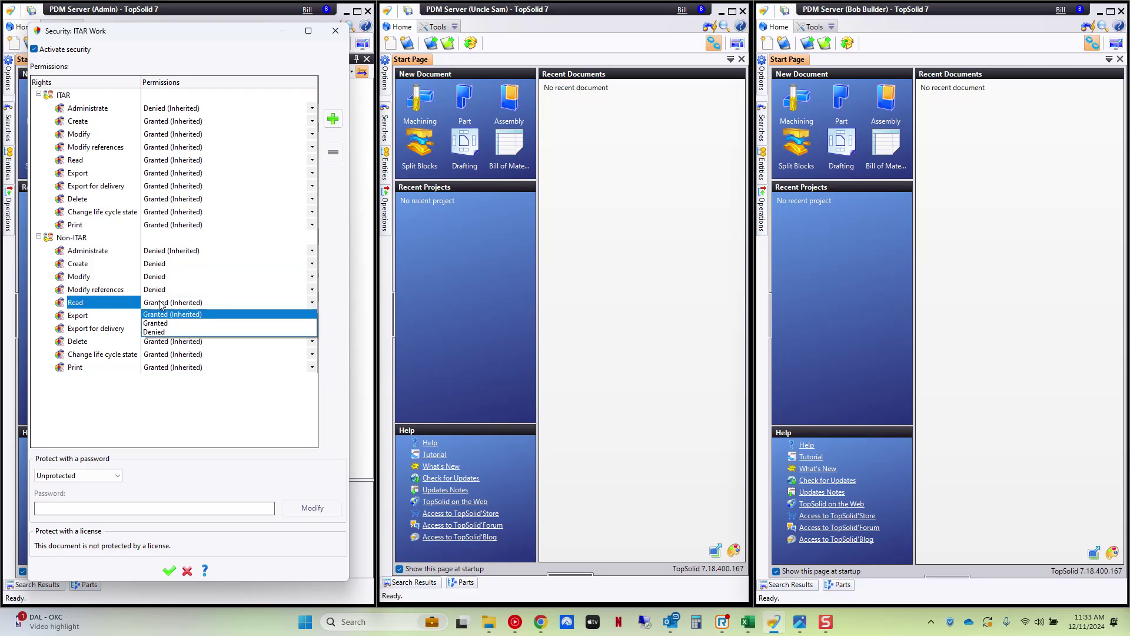
click(159, 333)
- Deny Non-ITAR Export, Export for delivery, Delete, Change life cycle state and Print, then apply
click(160, 316)
click(160, 316)
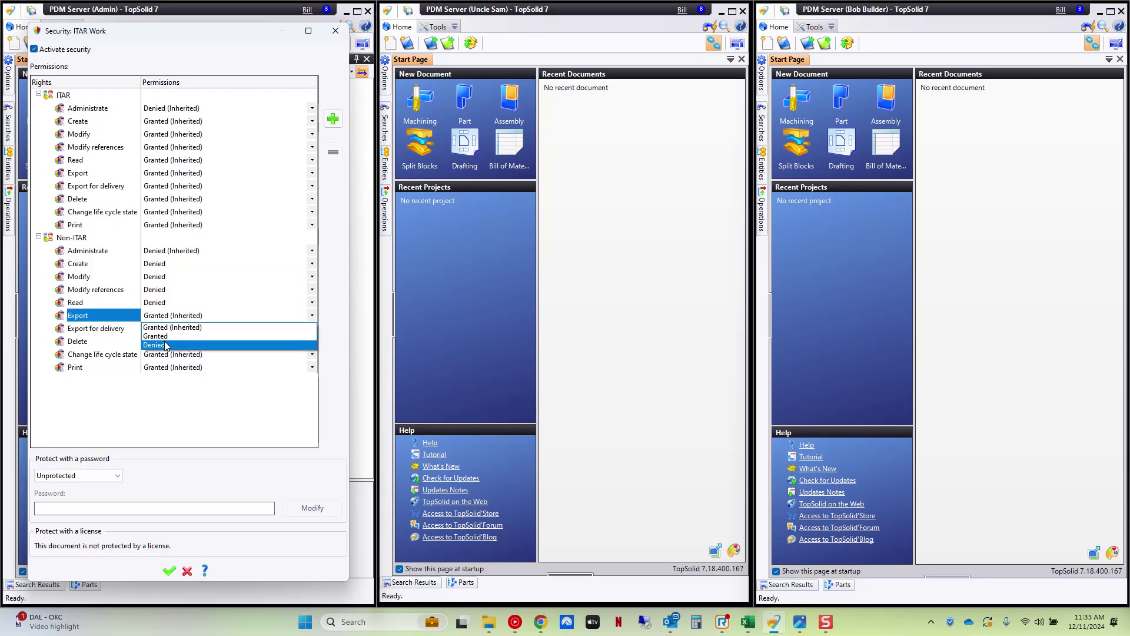
click(166, 345)
click(164, 328)
click(165, 328)
click(163, 357)
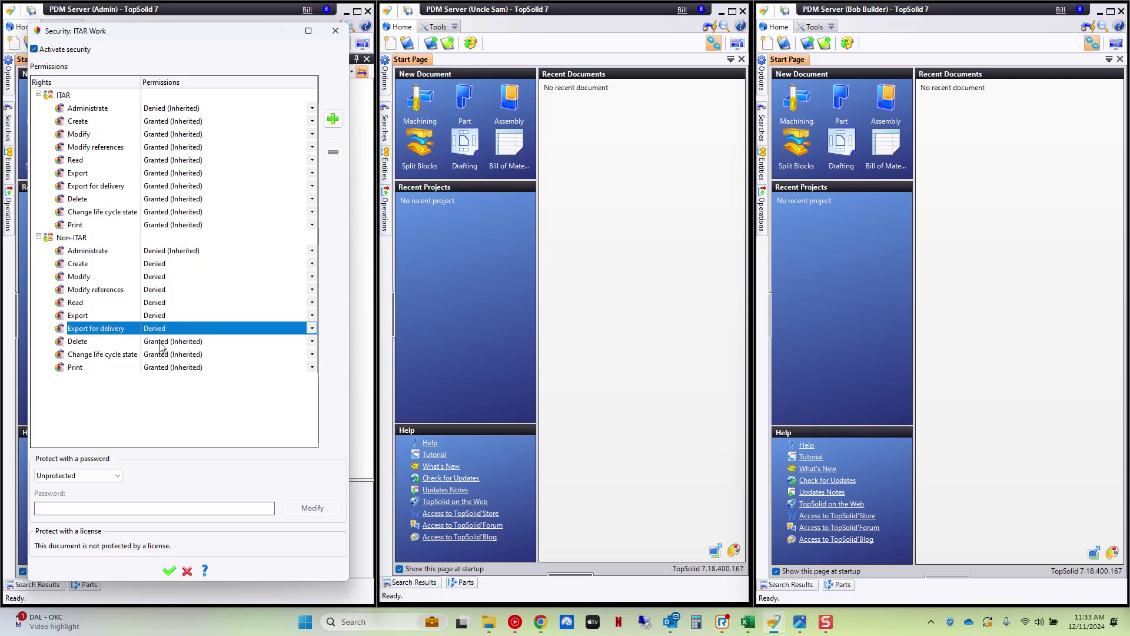
click(159, 341)
click(159, 341)
click(157, 371)
click(159, 354)
click(159, 354)
click(156, 382)
click(157, 367)
click(157, 367)
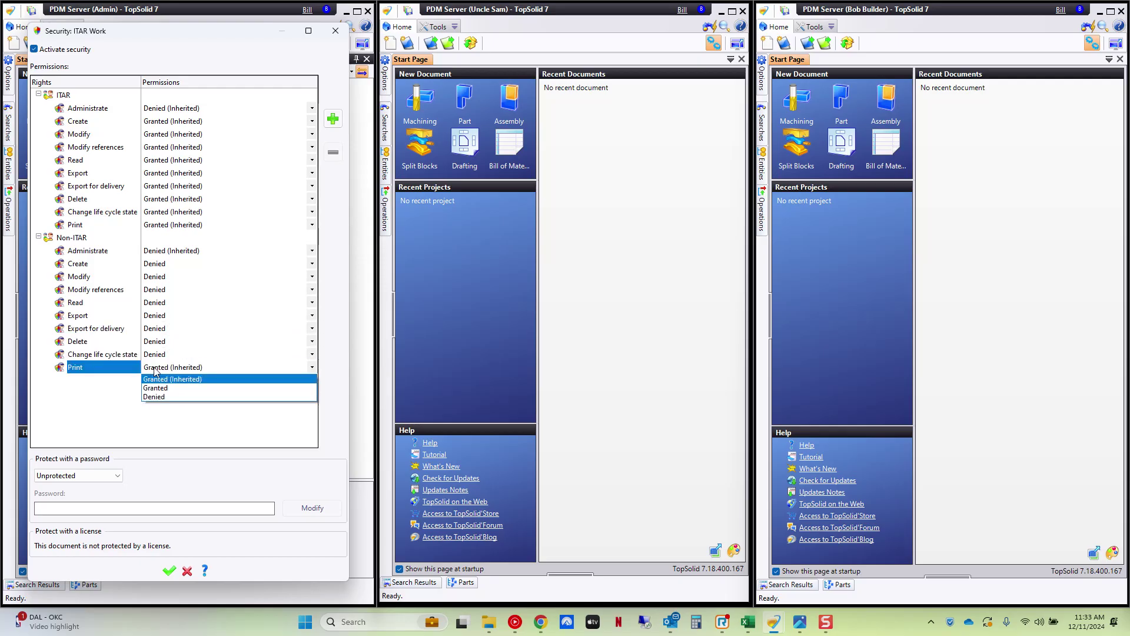
click(154, 395)
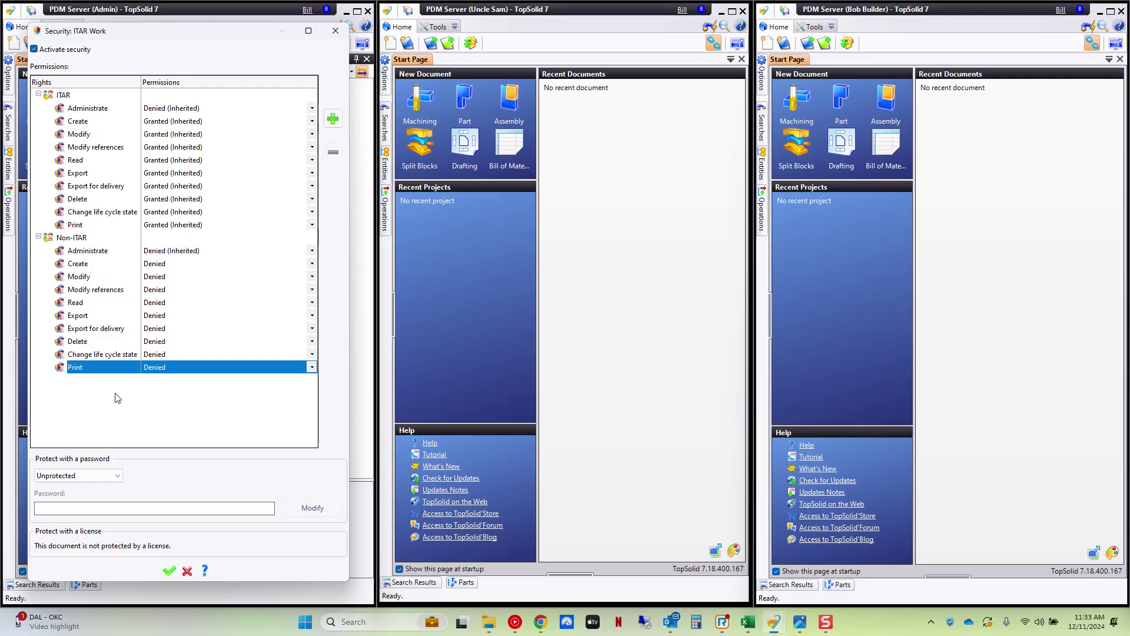
click(169, 570)
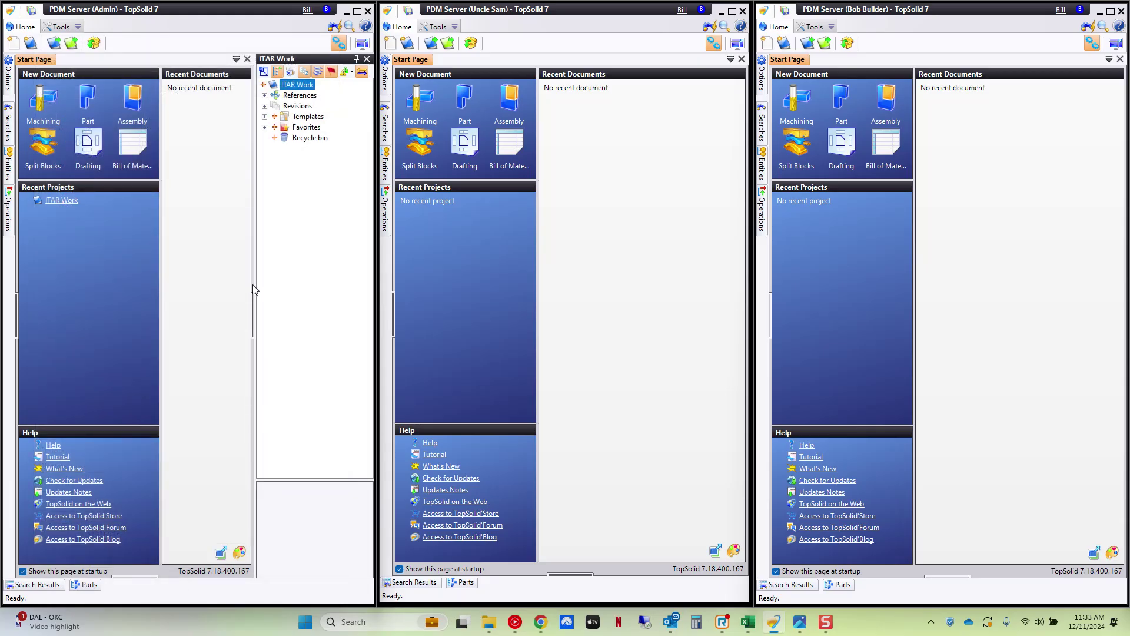
- Check in ITAR Work recursively, including Defaults, Templates, Favorites and Recycle bin
right_click(295, 86)
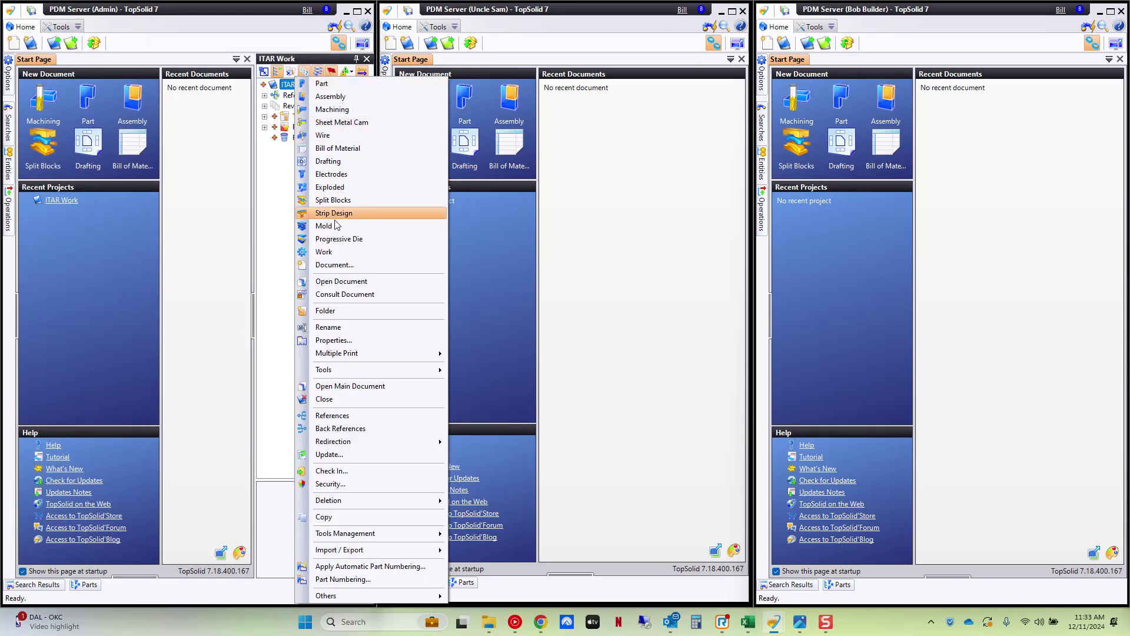
click(333, 470)
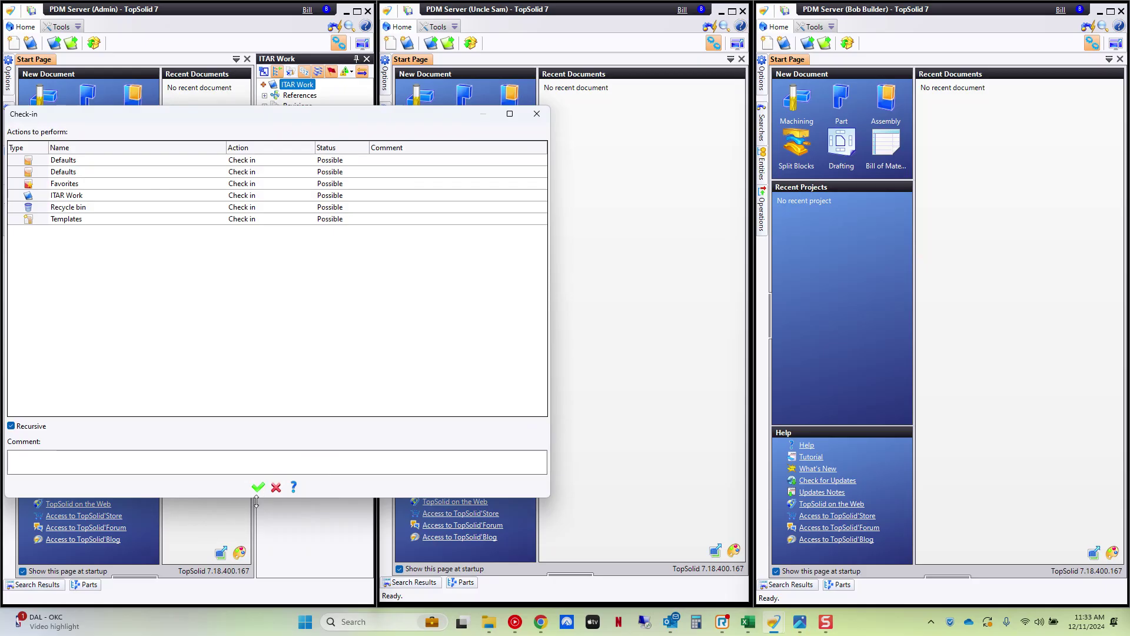
click(258, 487)
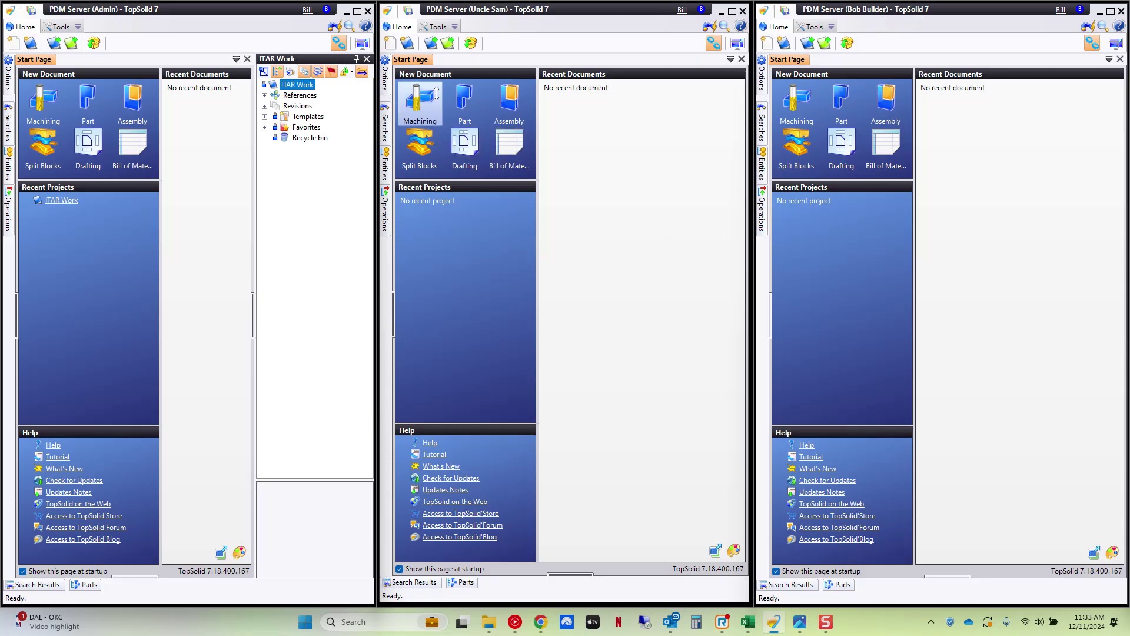
- In the second user's session, dismiss the 'not enough rights' warning and return to the TopSolid sessions
click(446, 45)
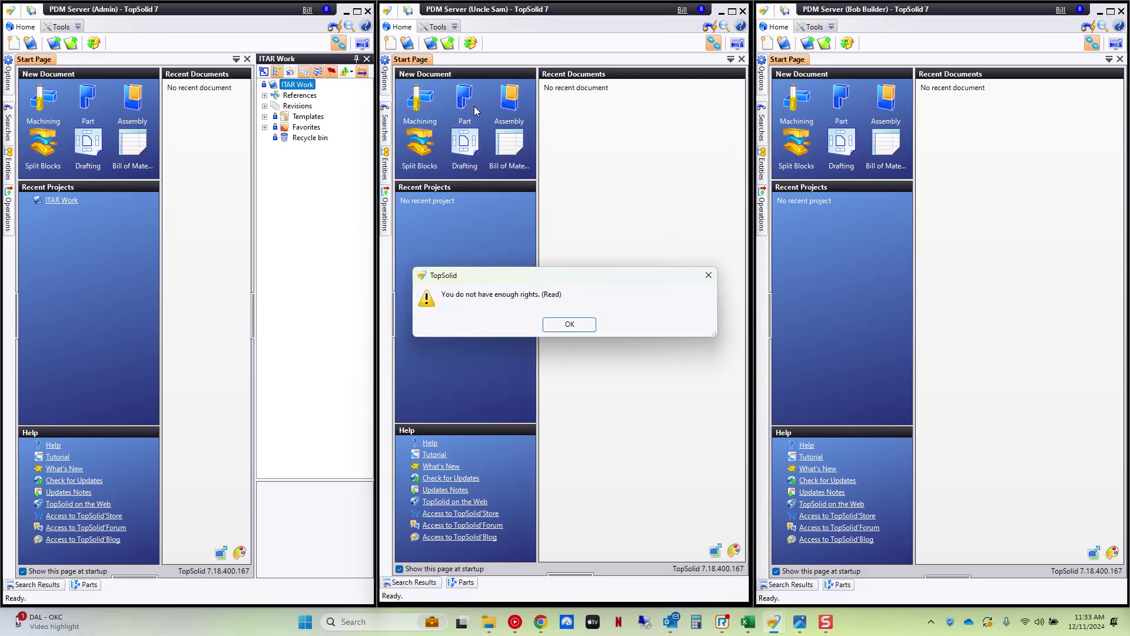
click(572, 325)
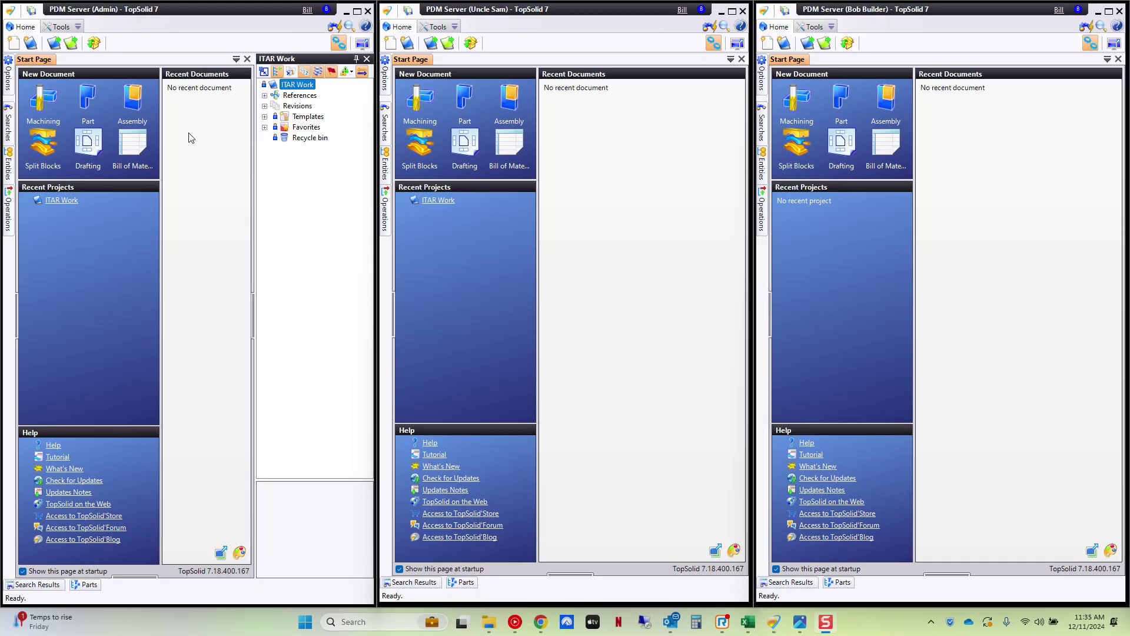
click(579, 19)
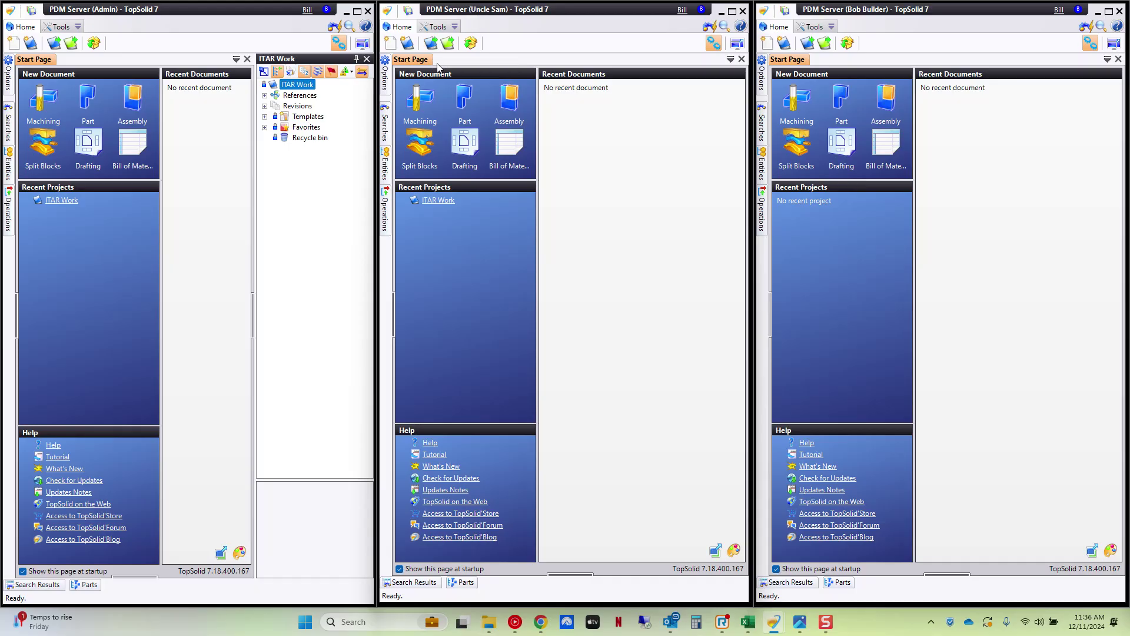
- Open ITAR Work as the second user, then confirm the third user is refused and dismiss the warning
click(436, 47)
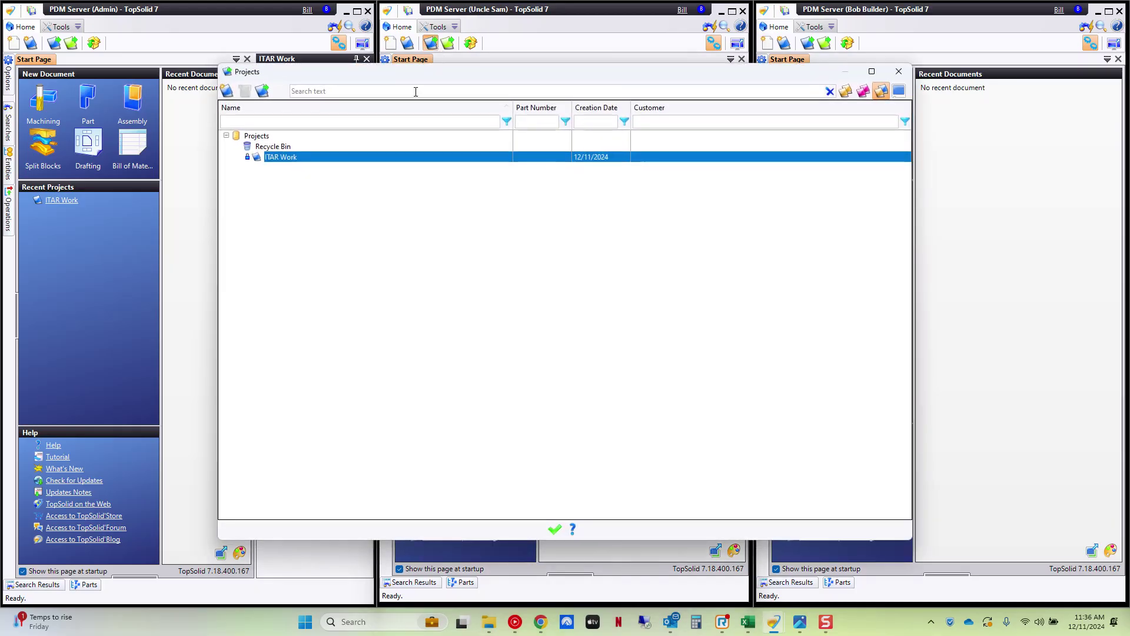
double_click(424, 157)
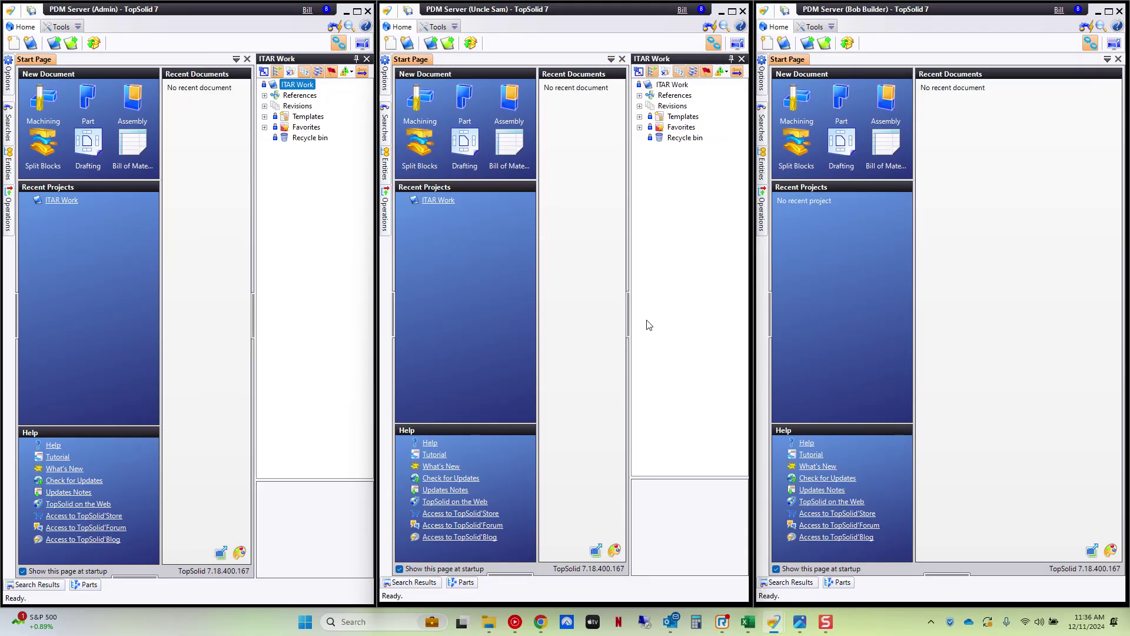
click(1019, 146)
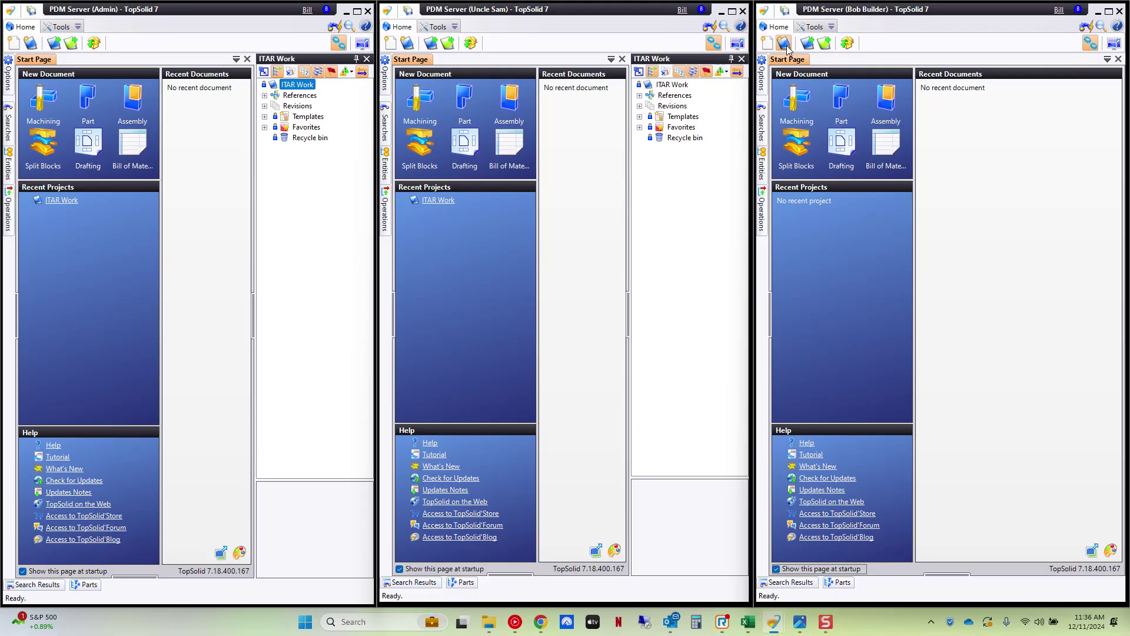
click(807, 44)
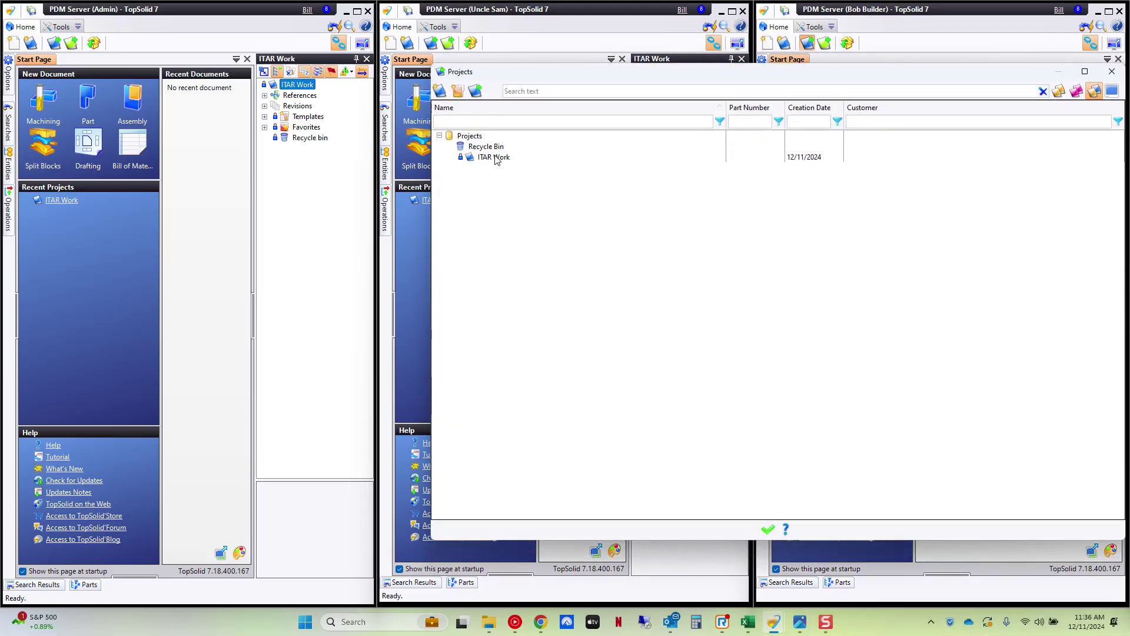
double_click(494, 157)
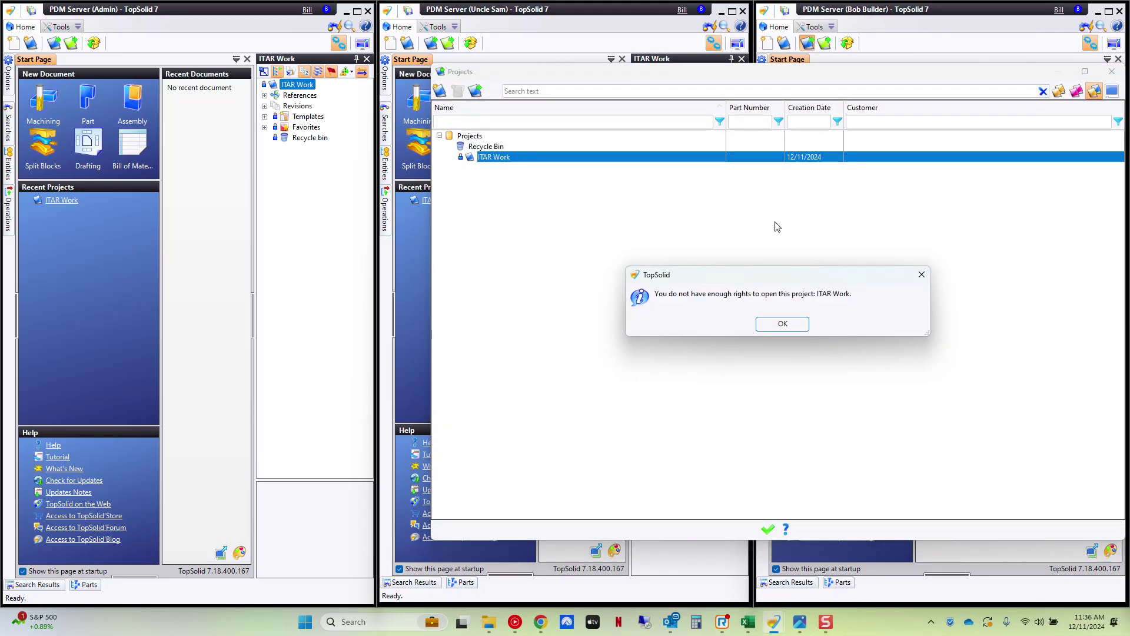
click(796, 330)
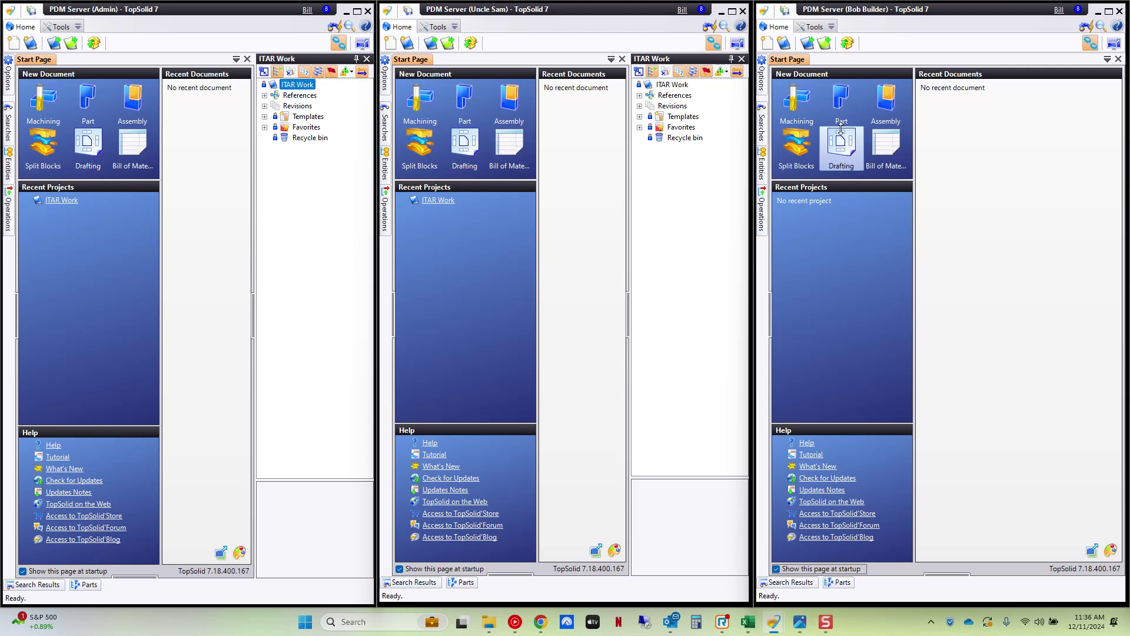
- Add a new Folder inside ITAR Work, save it, and check it in
right_click(299, 88)
click(331, 254)
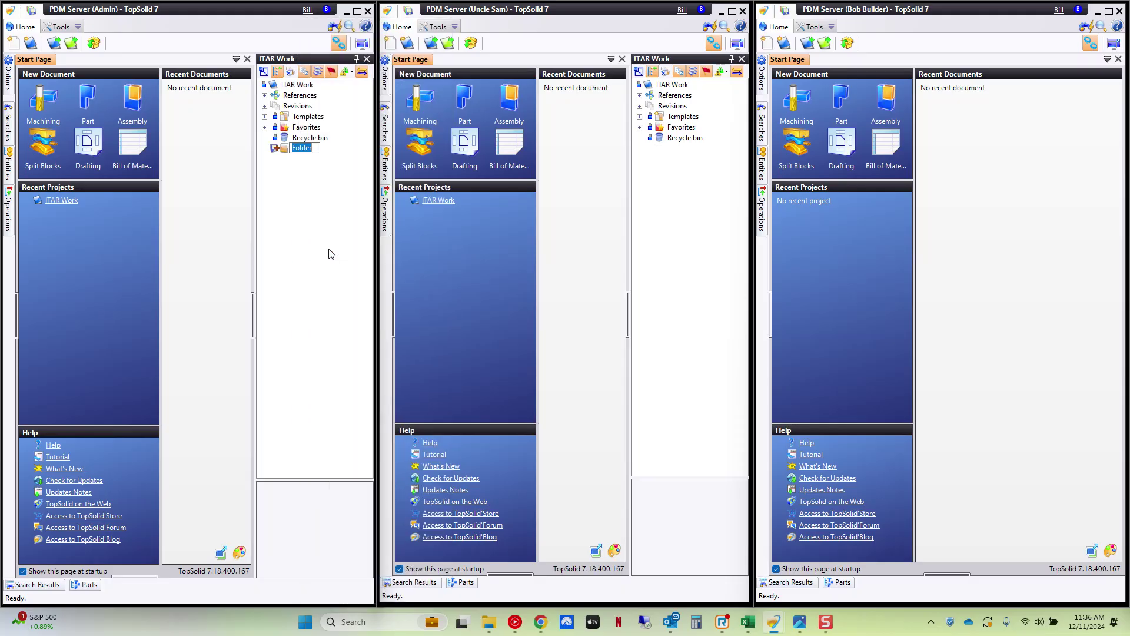
right_click(300, 148)
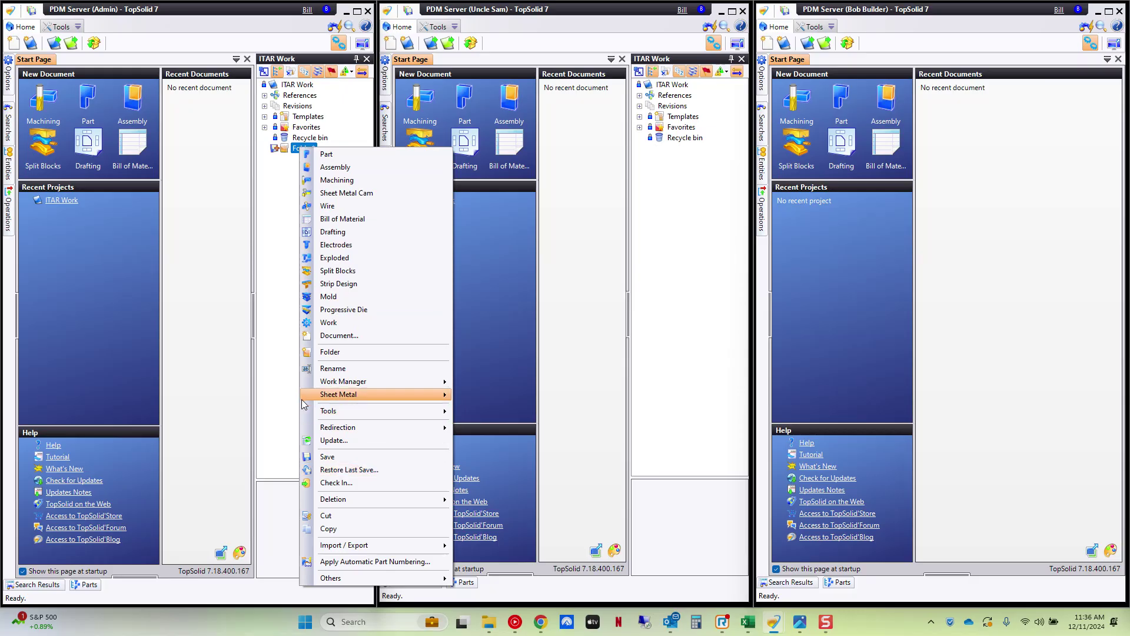
click(328, 456)
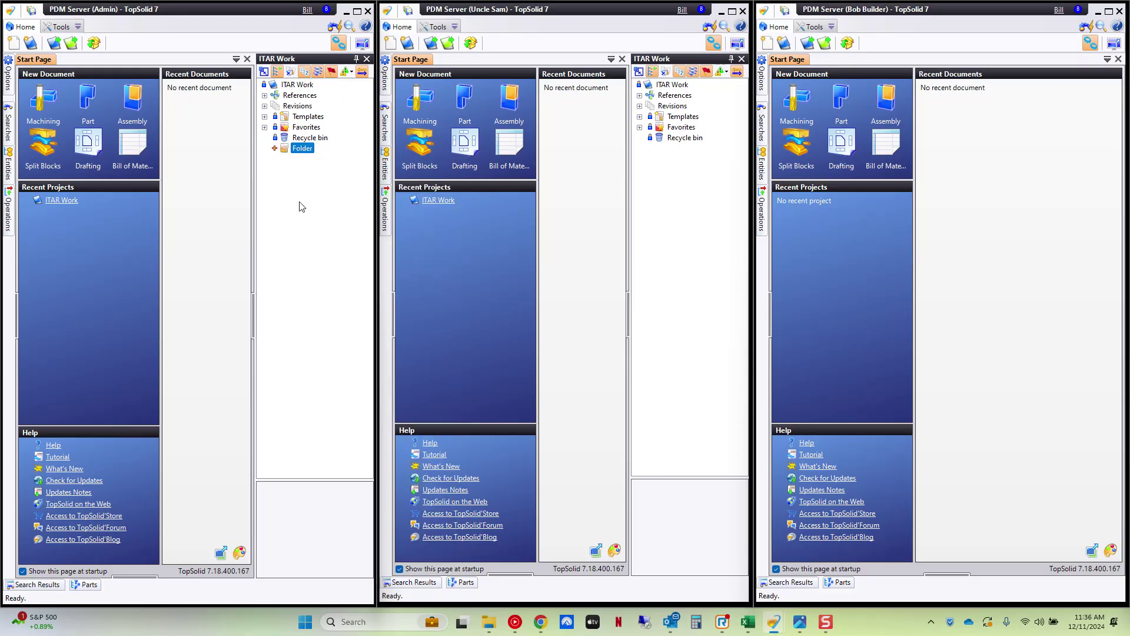
right_click(302, 149)
click(336, 432)
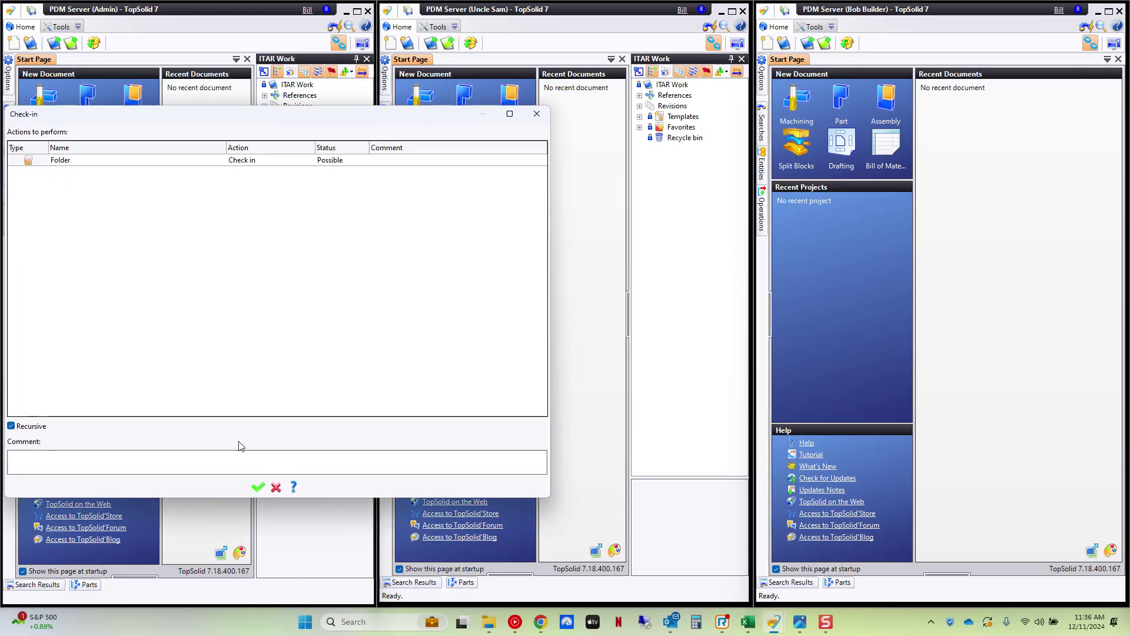
- View the Folder's security: ITAR granted and Non-ITAR denied, inherited from ITAR Work
right_click(298, 148)
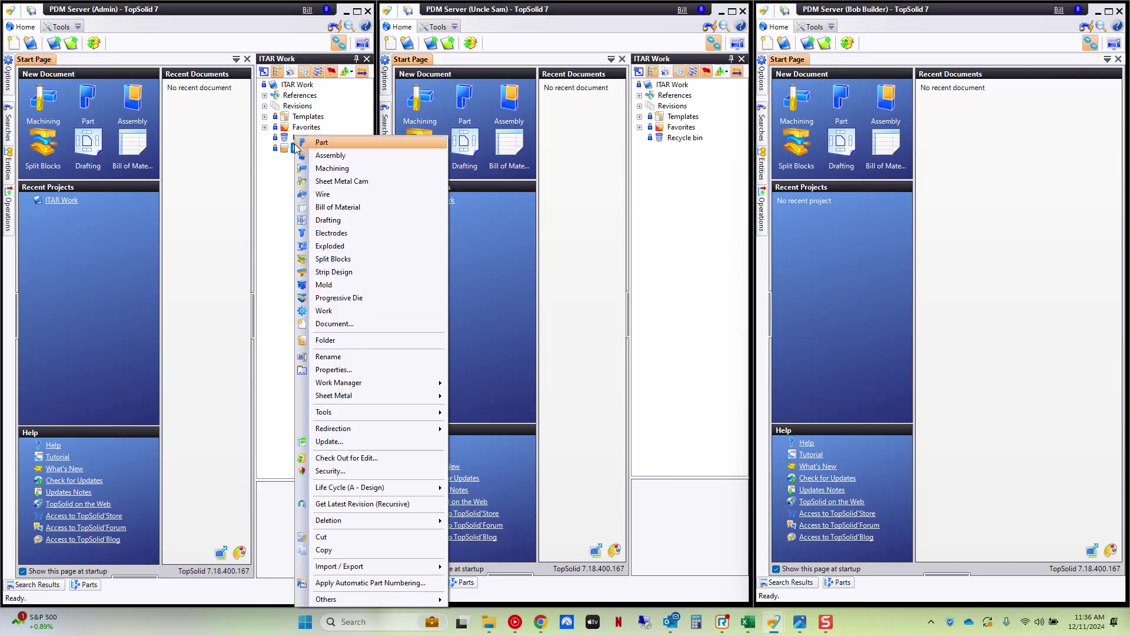
click(361, 469)
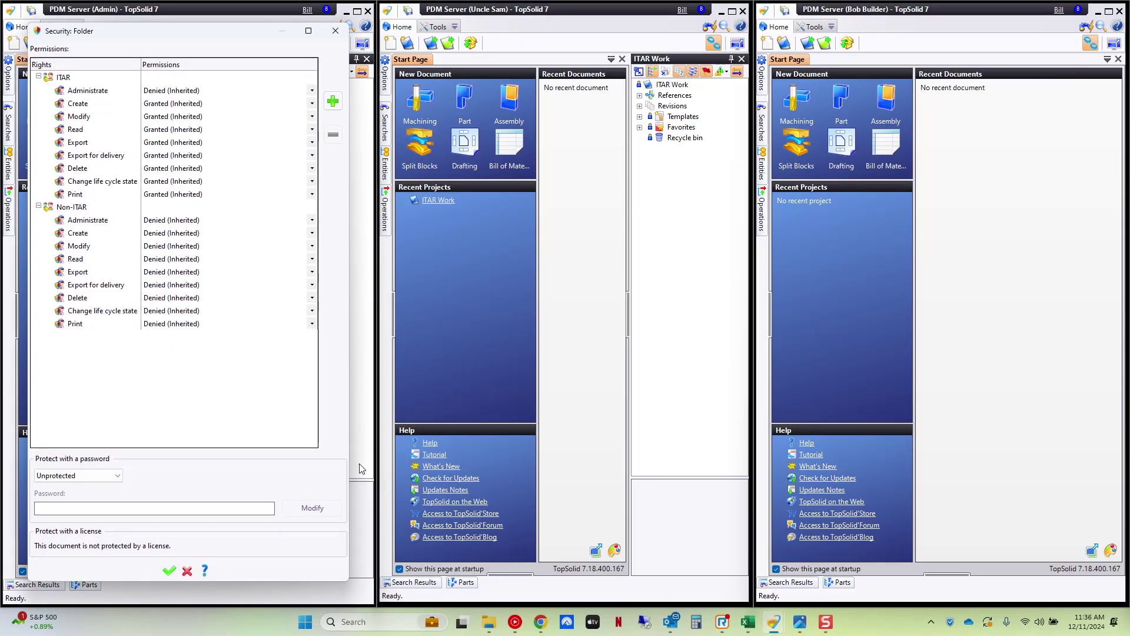
mouse_move(184, 245)
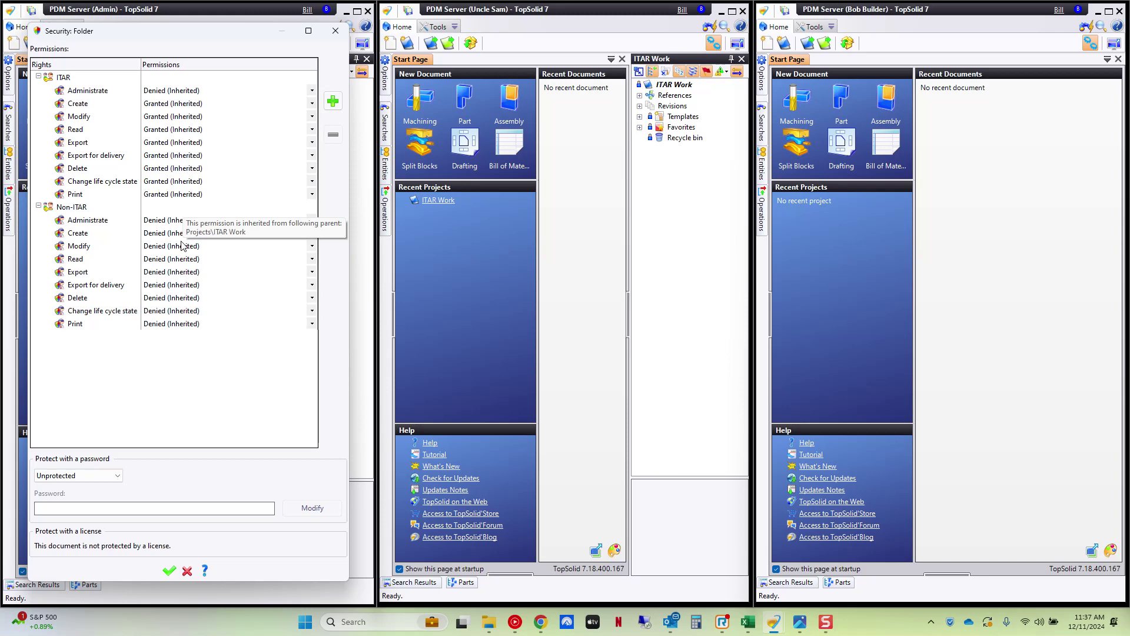
- Close the Folder's security unchanged and add ITAR Work to the Company Templates
click(336, 30)
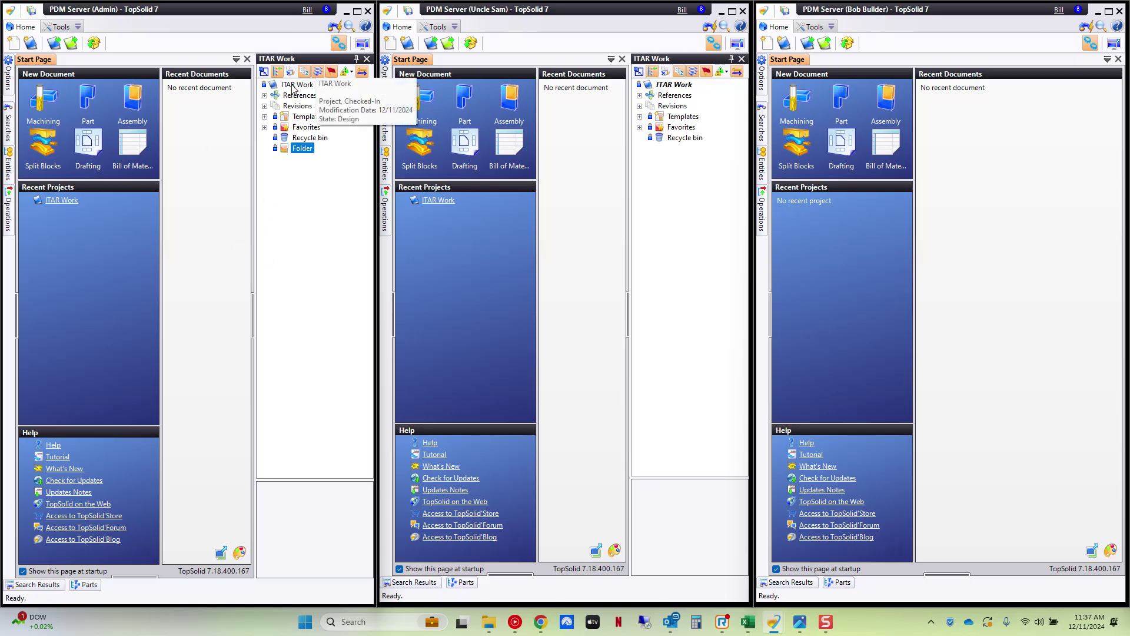
right_click(293, 87)
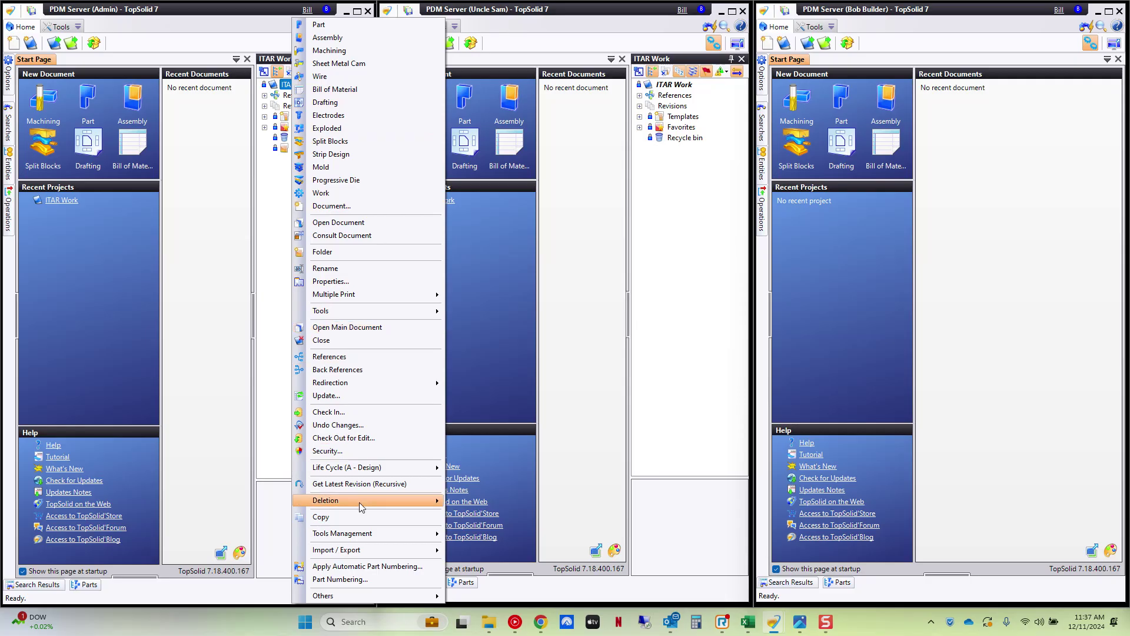
mouse_move(366, 598)
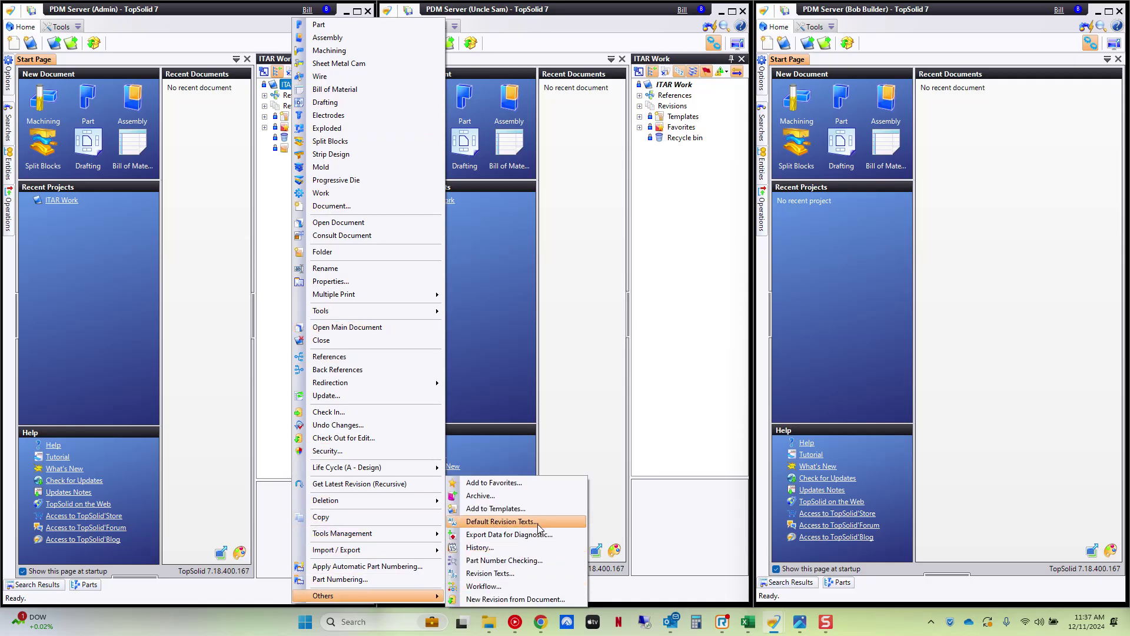
click(495, 508)
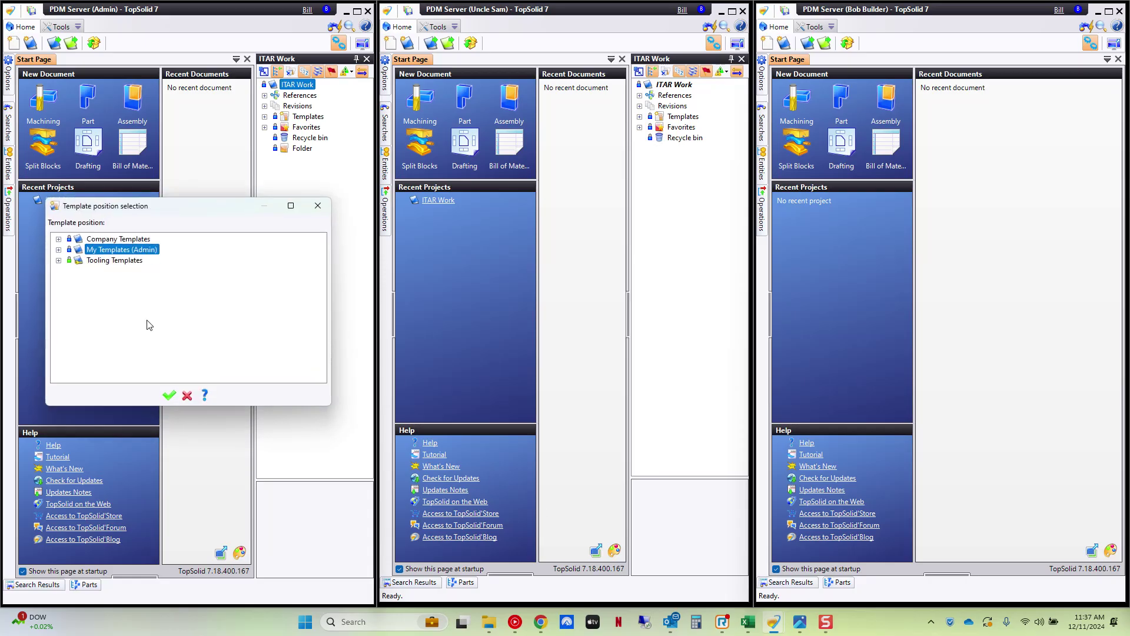
click(102, 239)
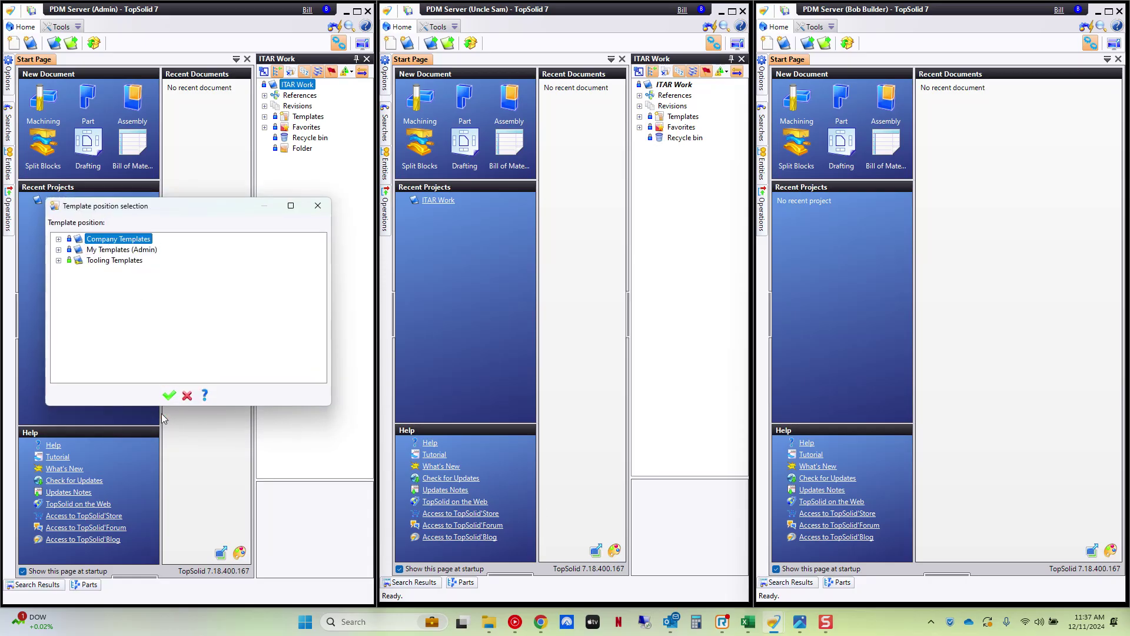
click(168, 394)
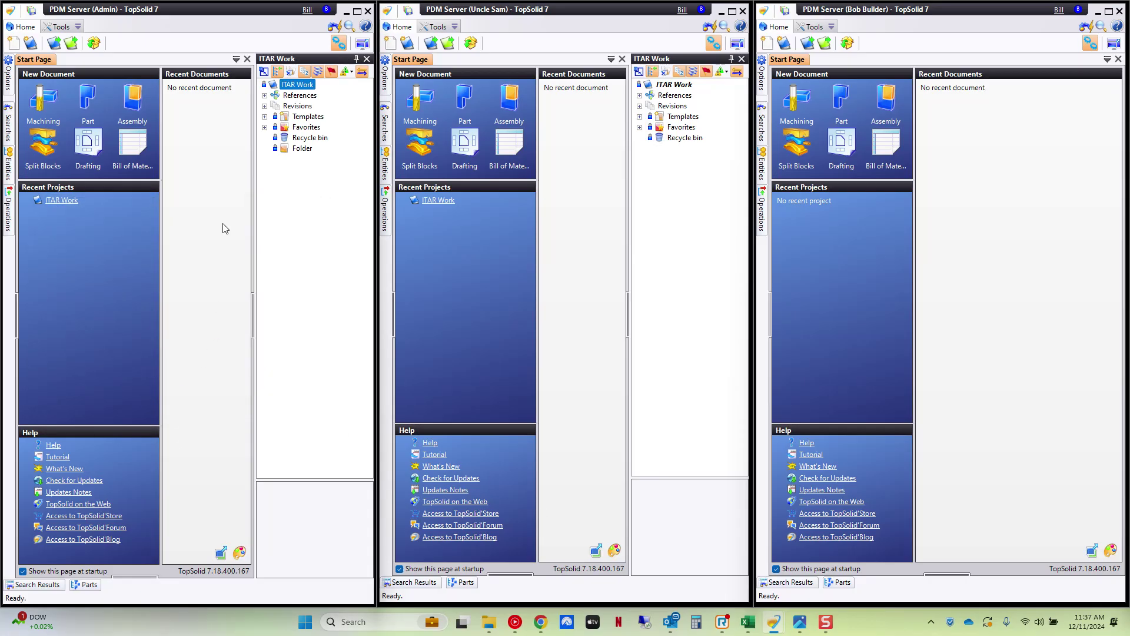
- Close ITAR Work, then create and open a new blank project named 'Commercial Work'
click(366, 59)
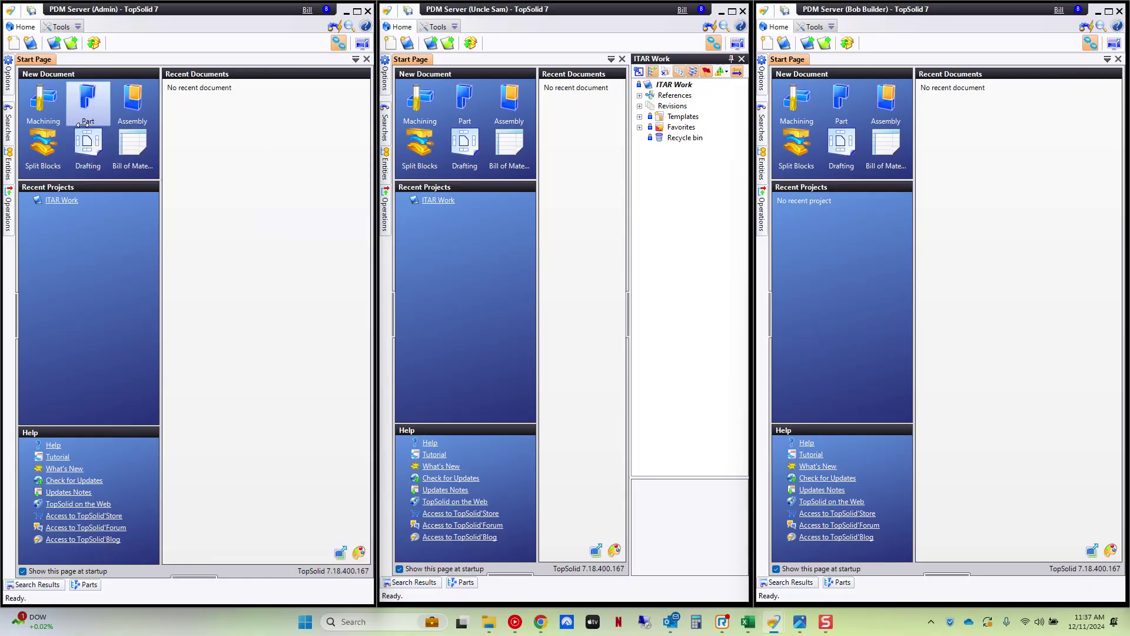
click(54, 42)
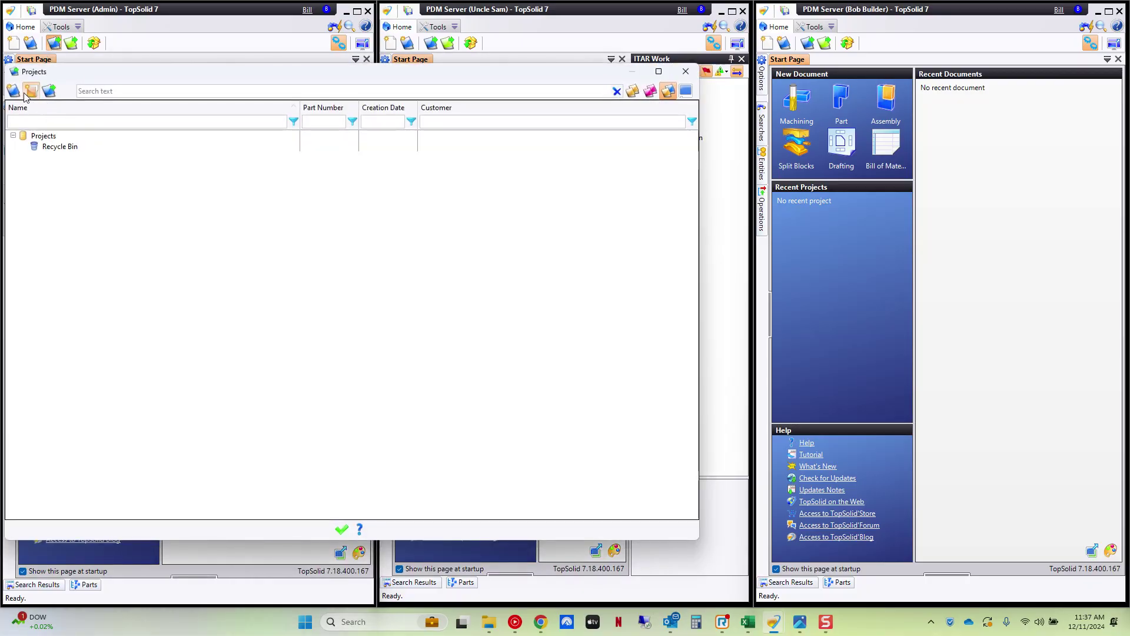
click(27, 92)
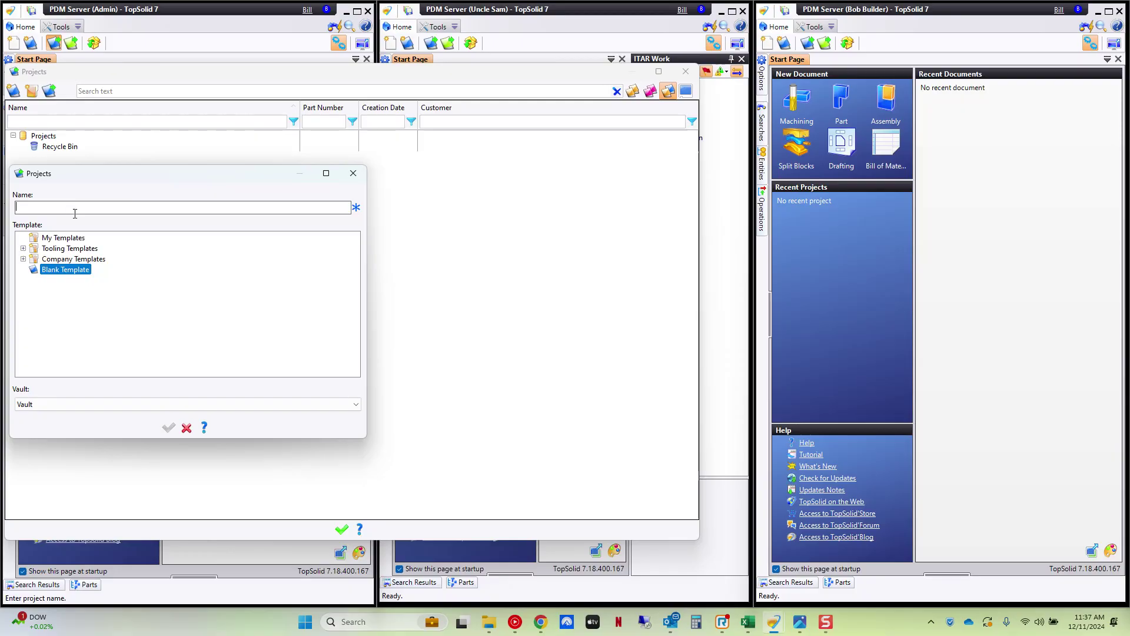
text(N)
key(BackSpace)
key(BackSpace)
text(Comme)
click(168, 427)
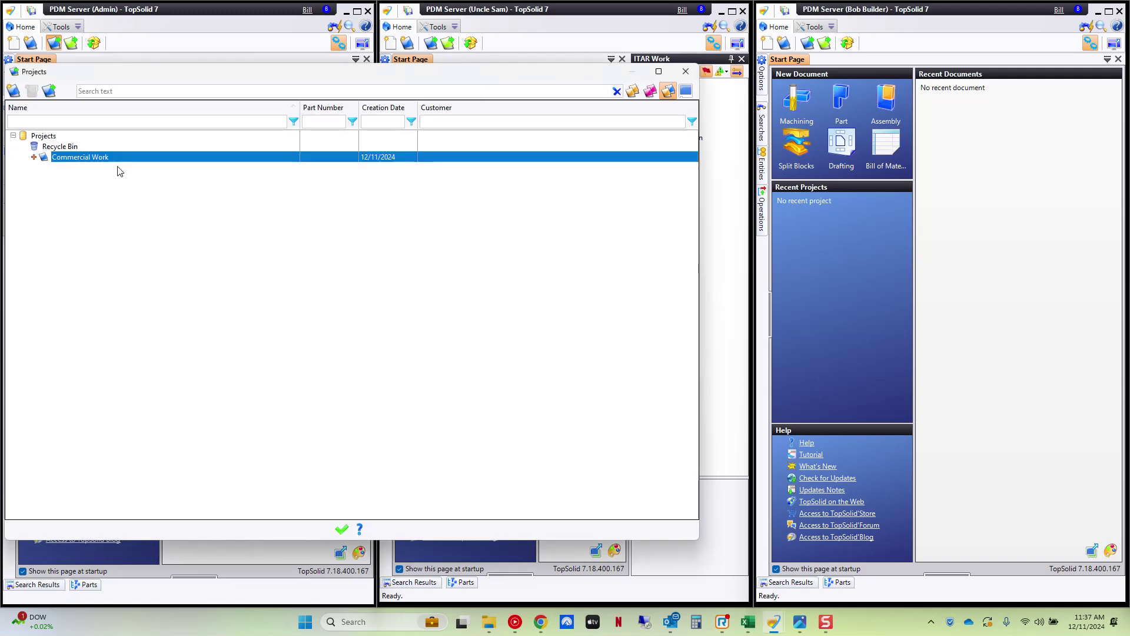
double_click(72, 157)
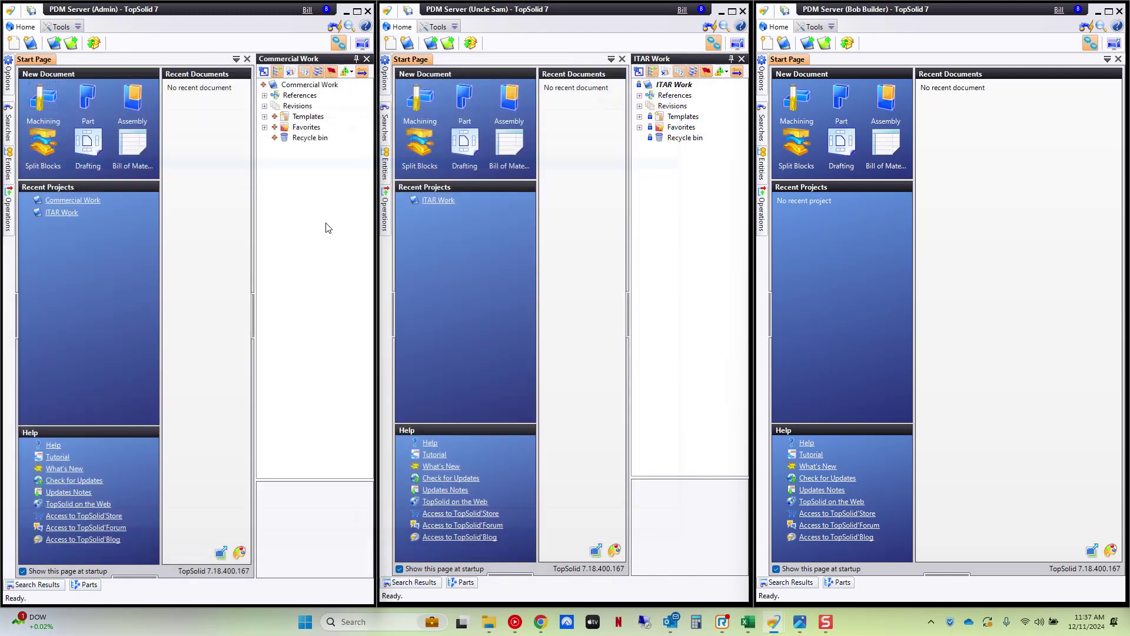
right_click(307, 84)
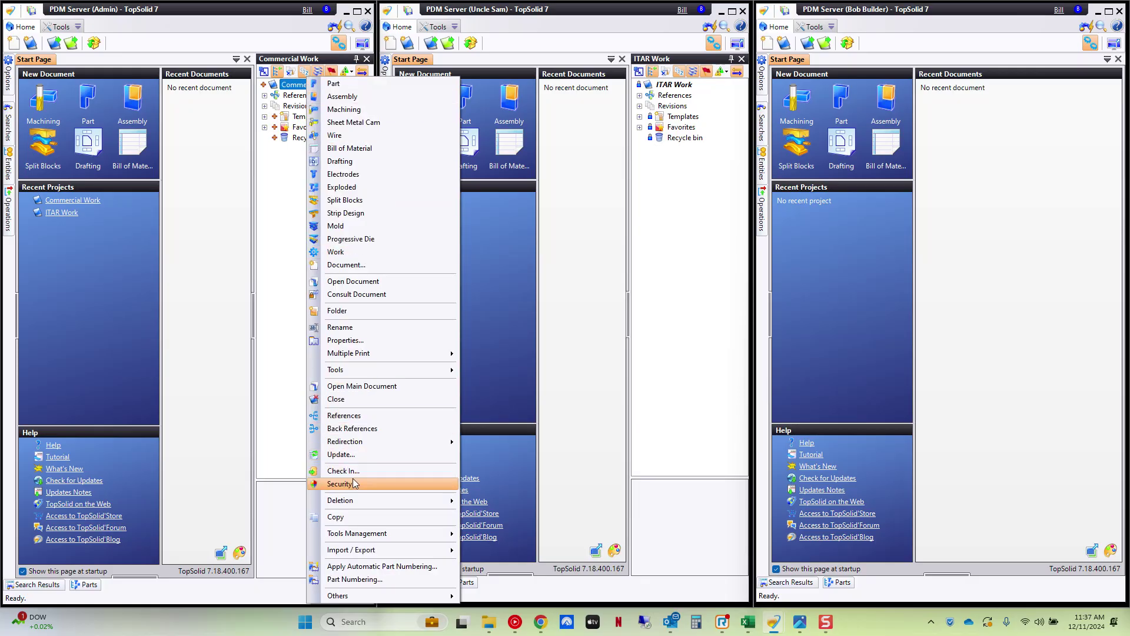
- Accept Commercial Work's inherited security permissions, check it in, and list the second user's projects
click(354, 483)
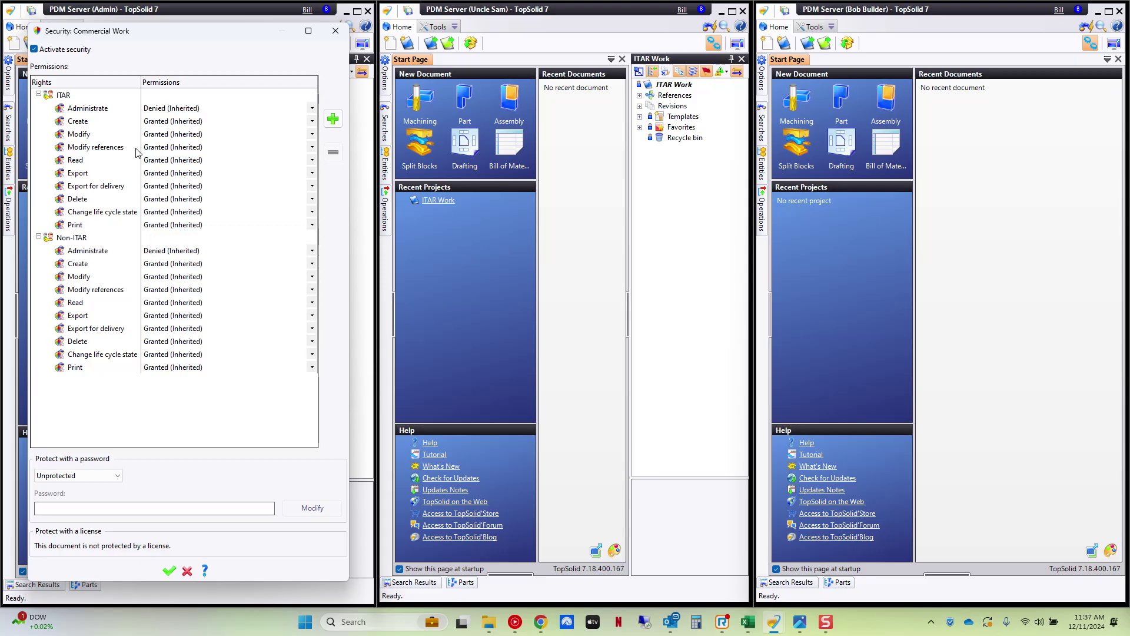
click(170, 571)
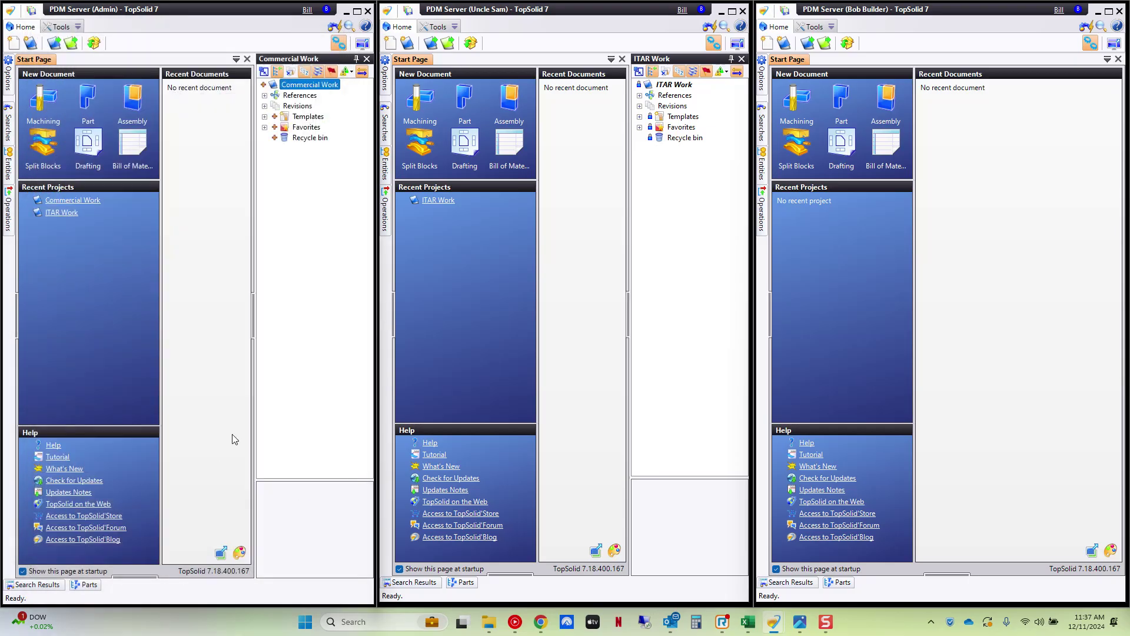
right_click(306, 85)
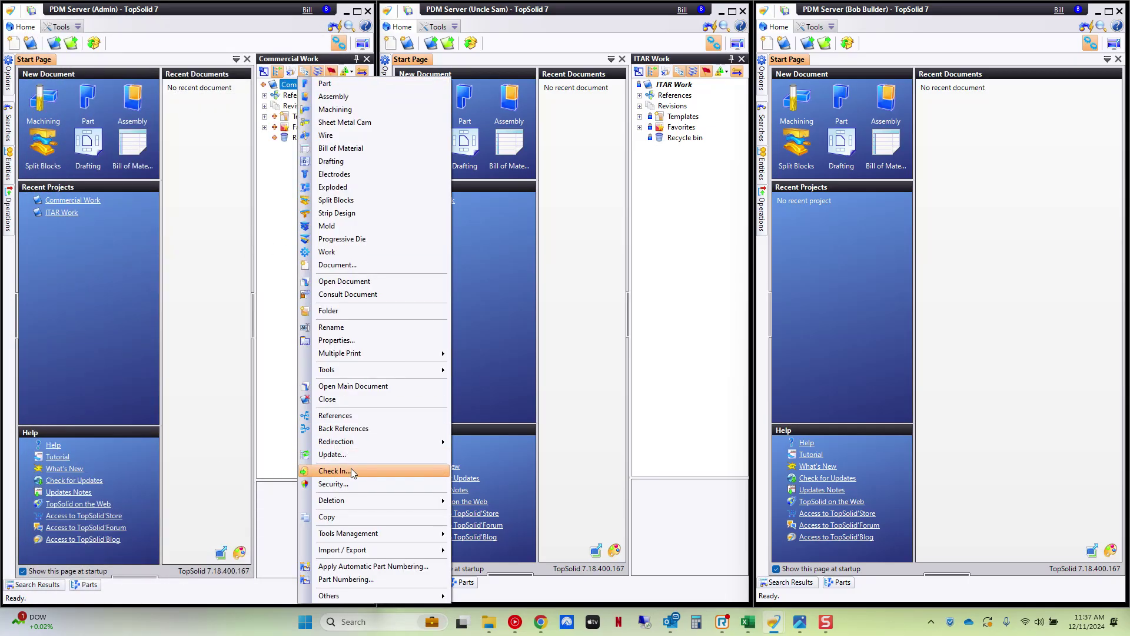
click(348, 470)
click(258, 489)
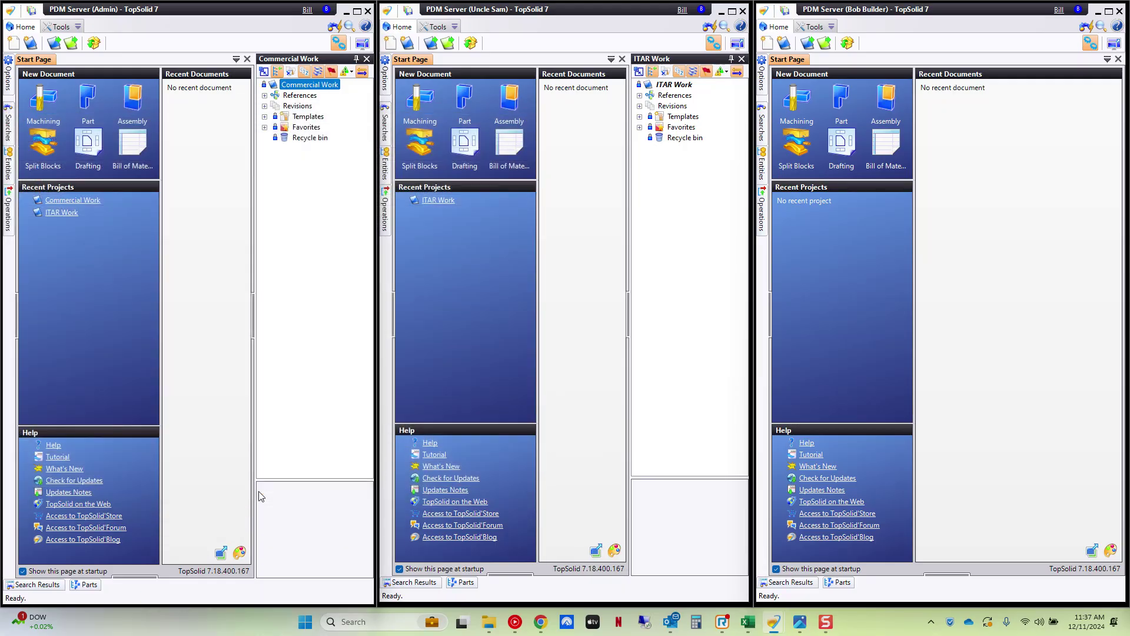
click(430, 43)
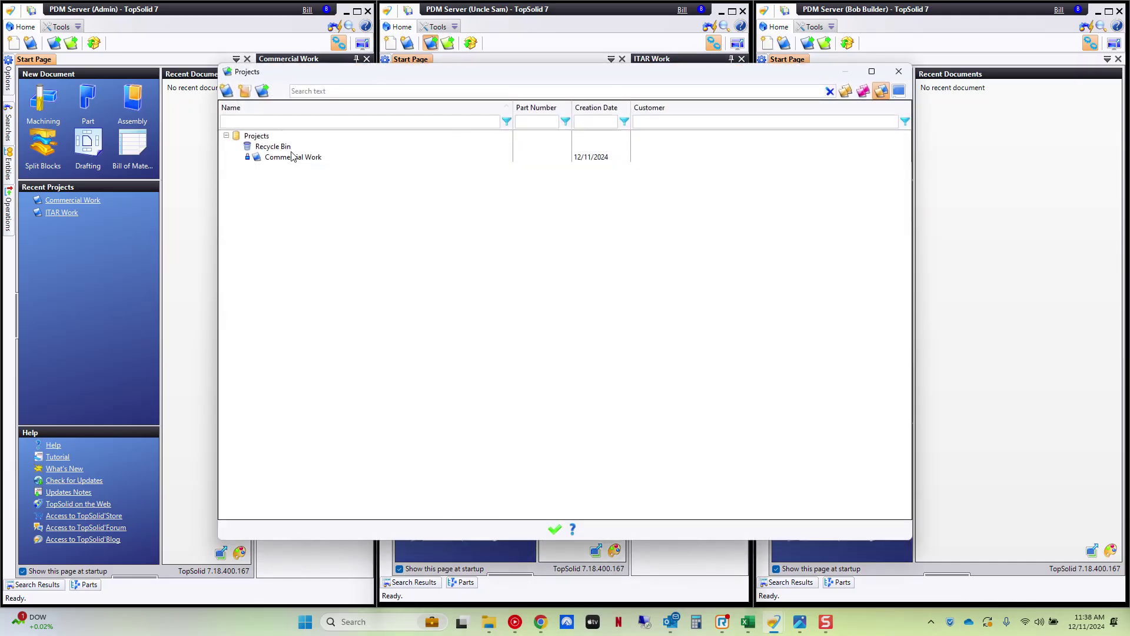
- In the second user's session, get the latest ITAR Work and open Commercial Work
right_click(249, 137)
click(502, 197)
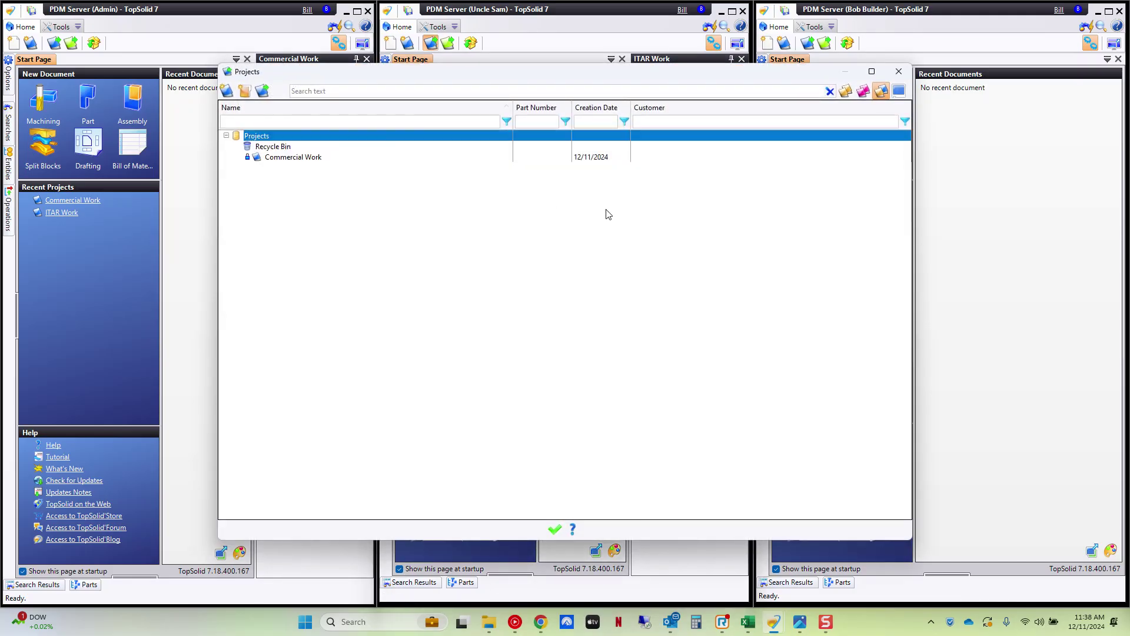
click(899, 71)
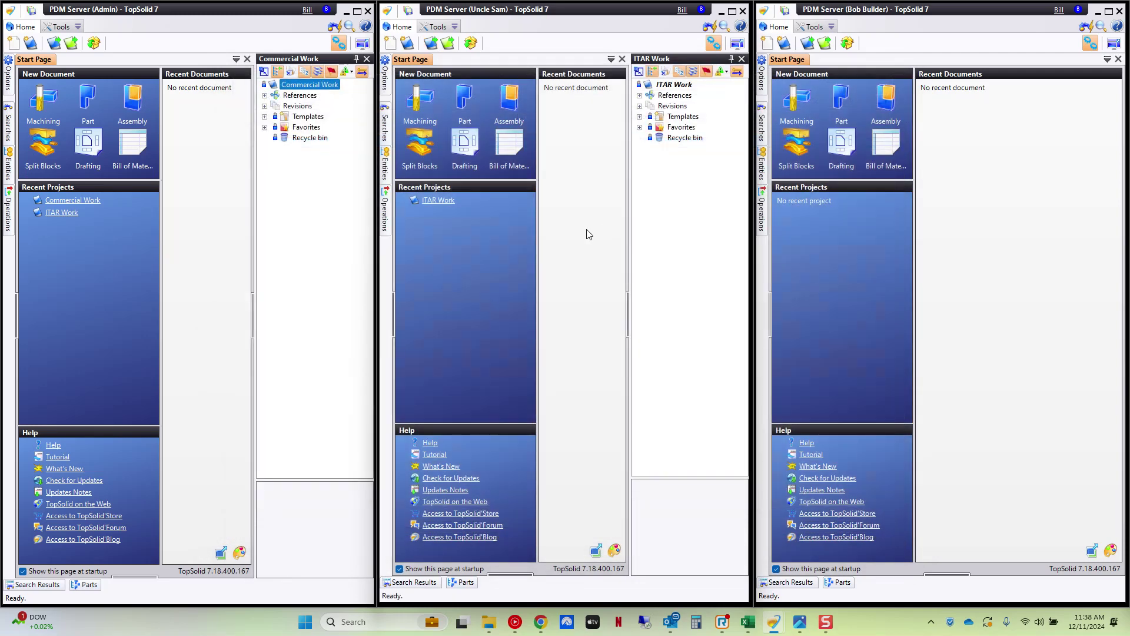
right_click(671, 86)
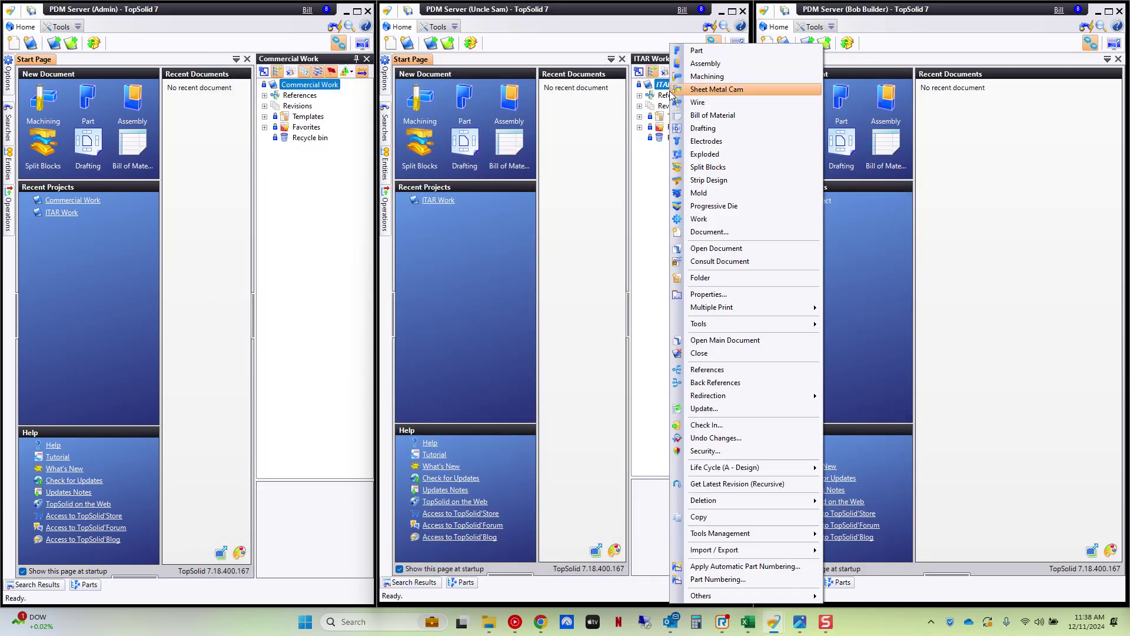
click(736, 484)
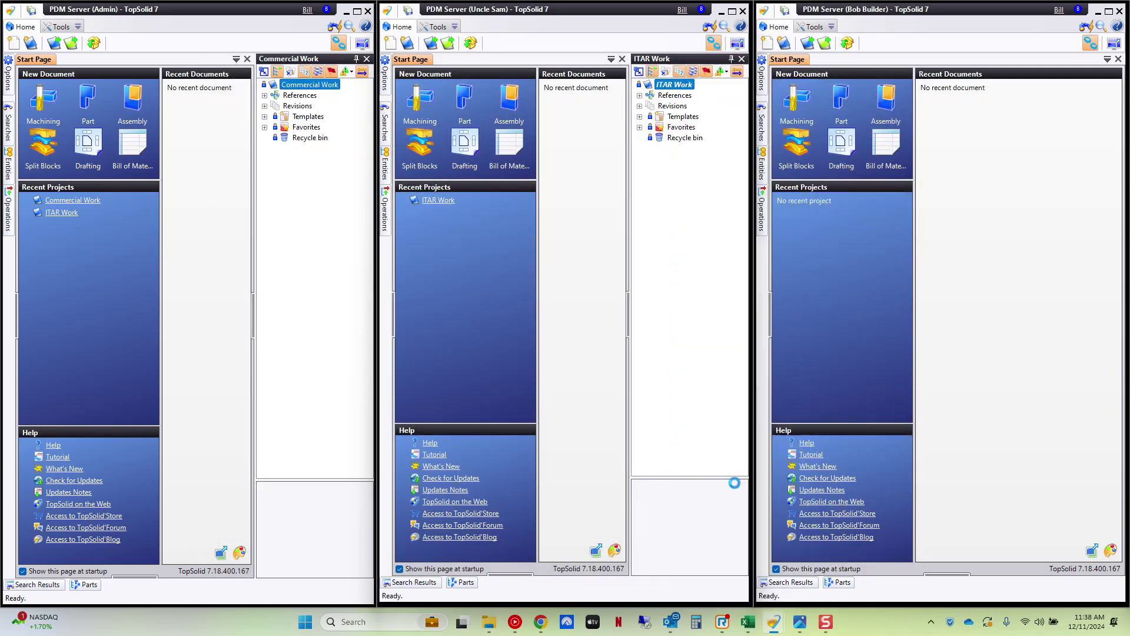
click(431, 45)
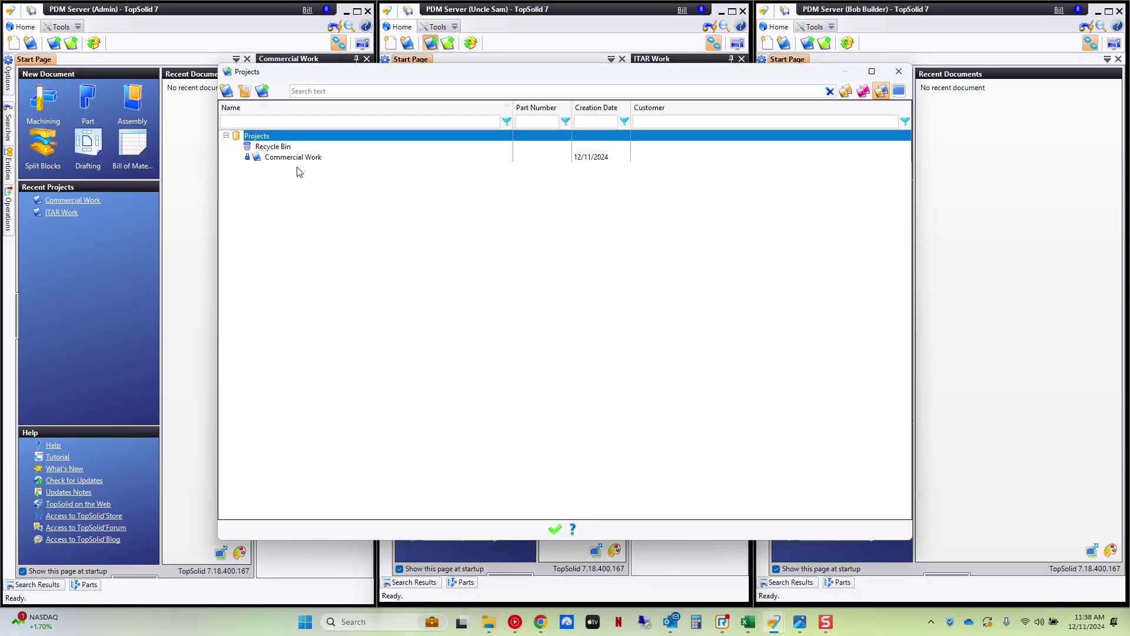
double_click(287, 156)
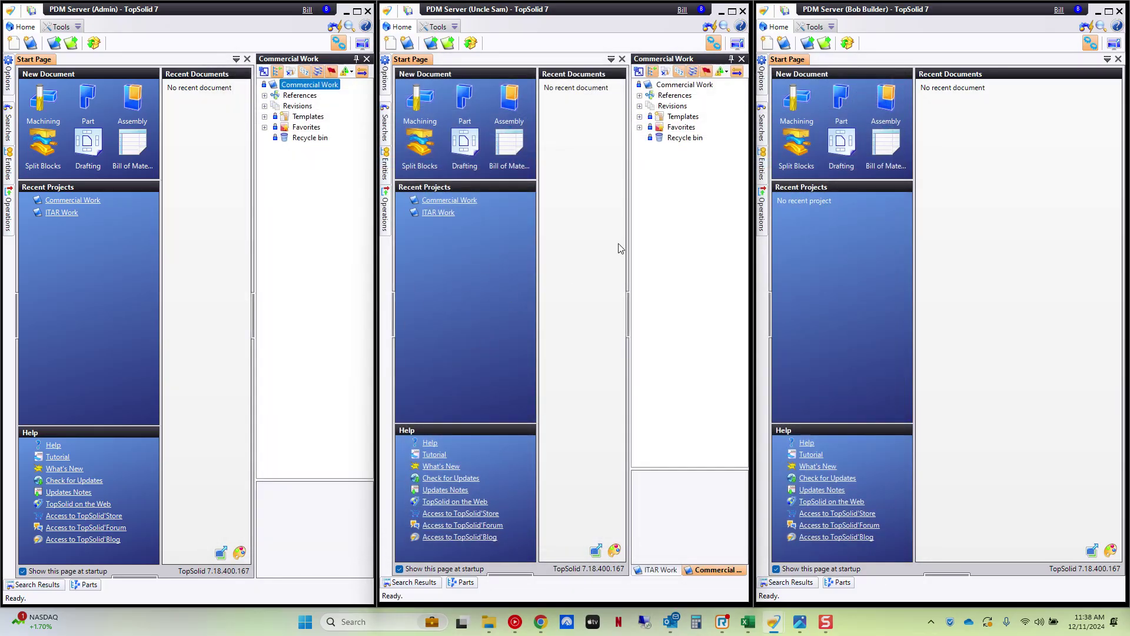
- Open the Commercial Work project in the third user's session
click(880, 89)
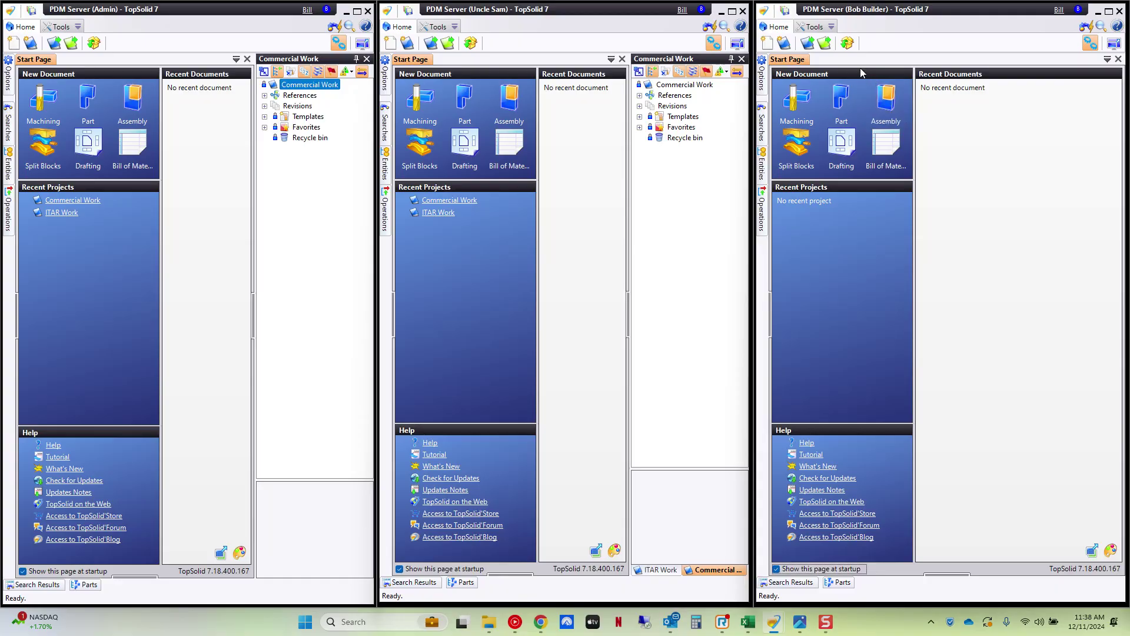
click(807, 43)
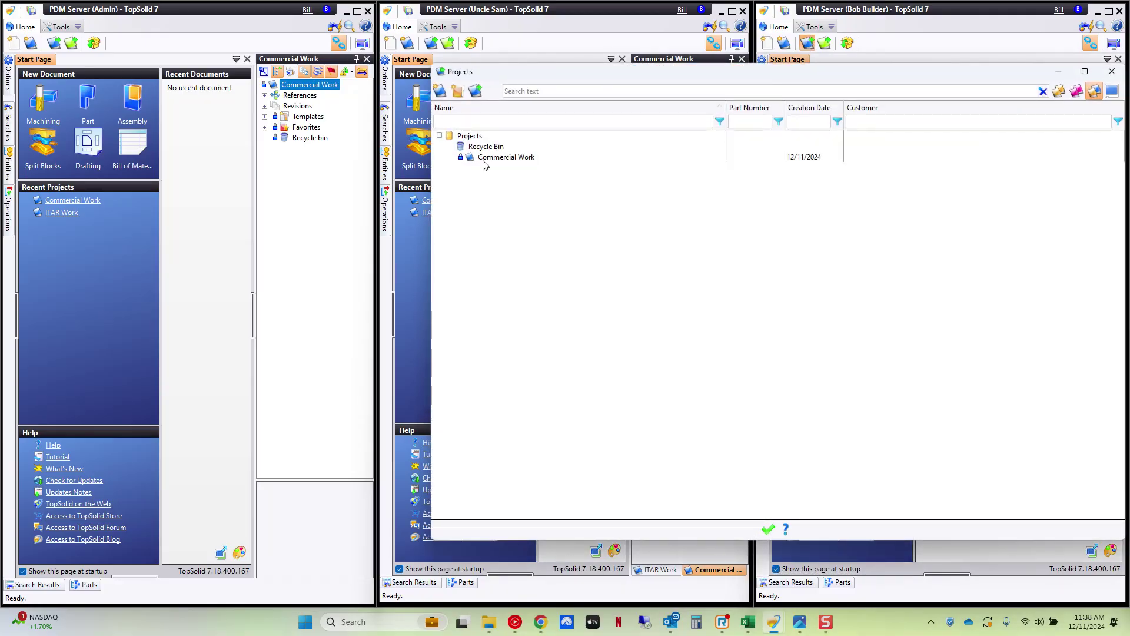
double_click(506, 157)
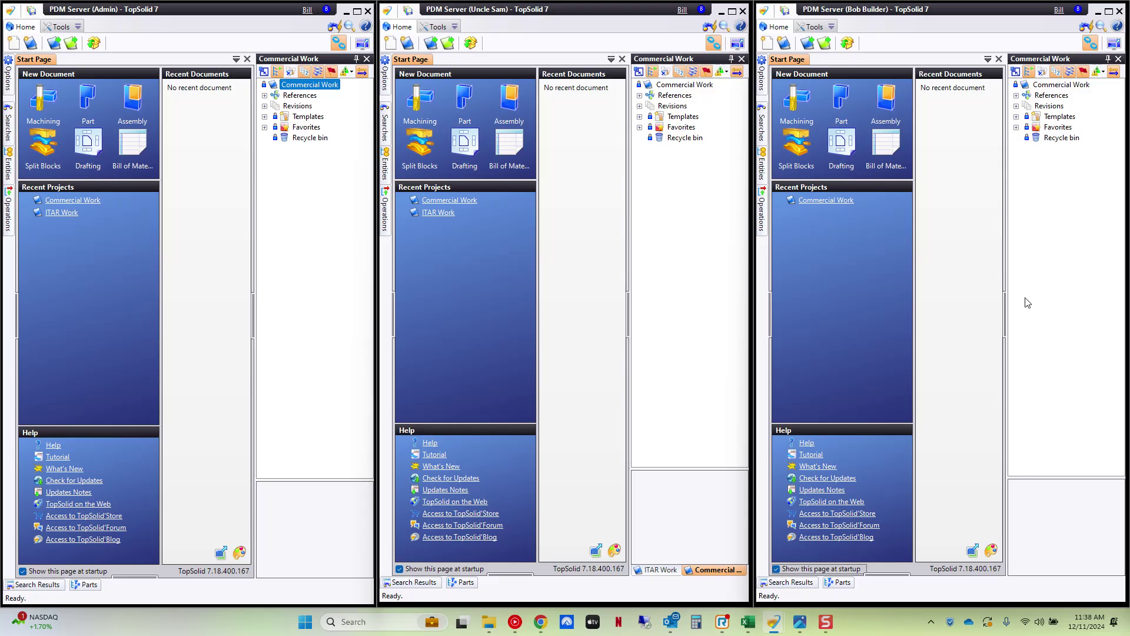
- Add Commercial Work to Company Templates and close it in the second and third users' sessions
right_click(297, 86)
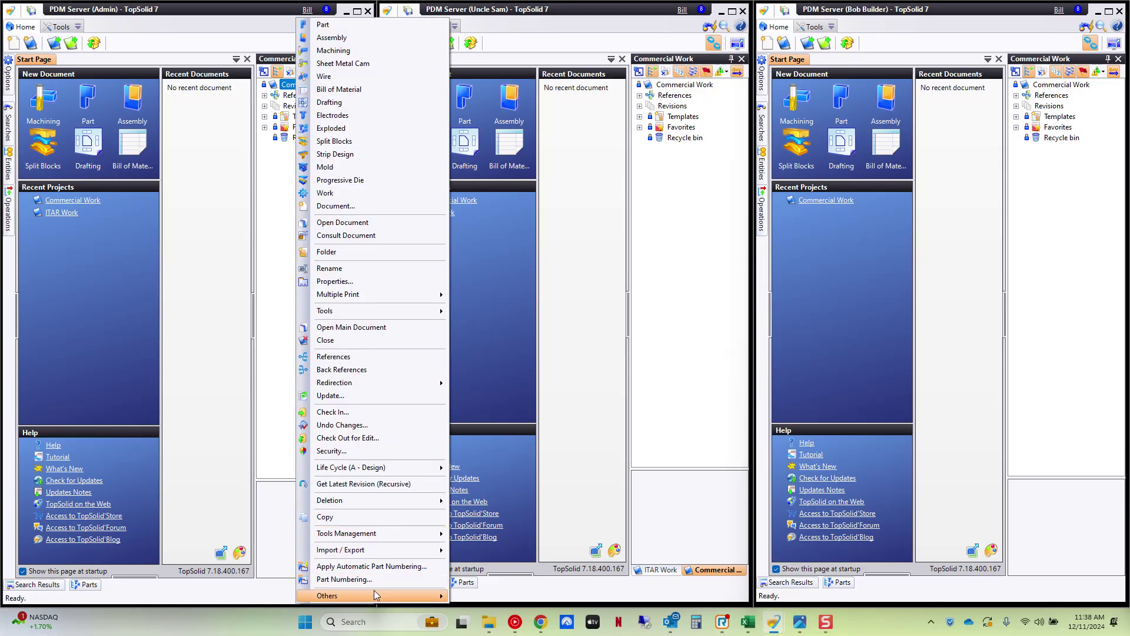
mouse_move(373, 591)
click(523, 508)
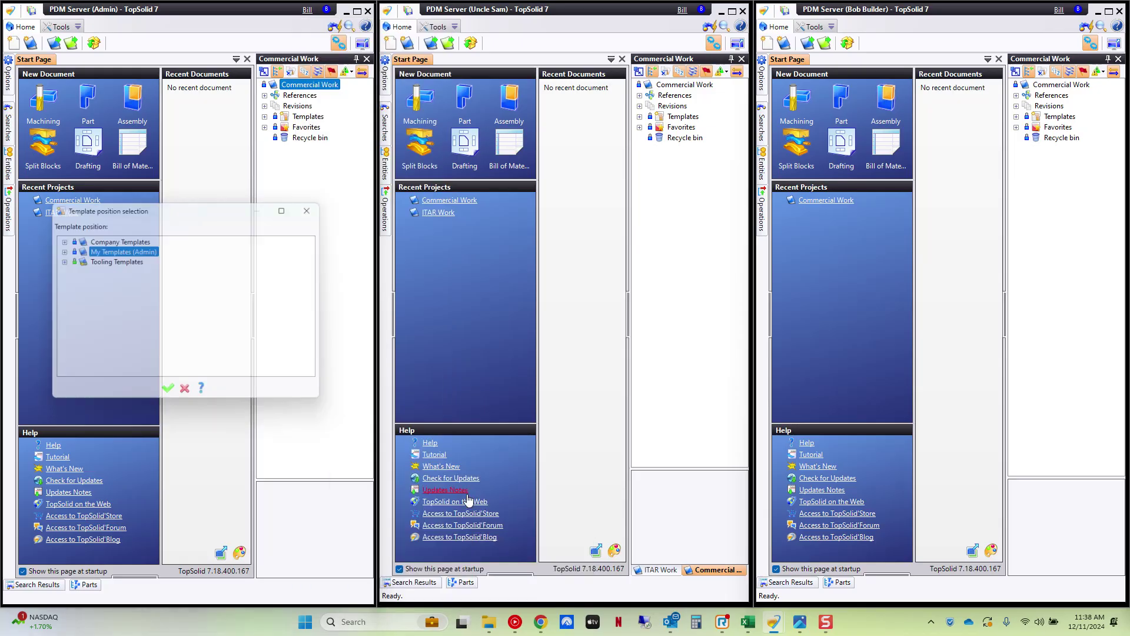
click(114, 239)
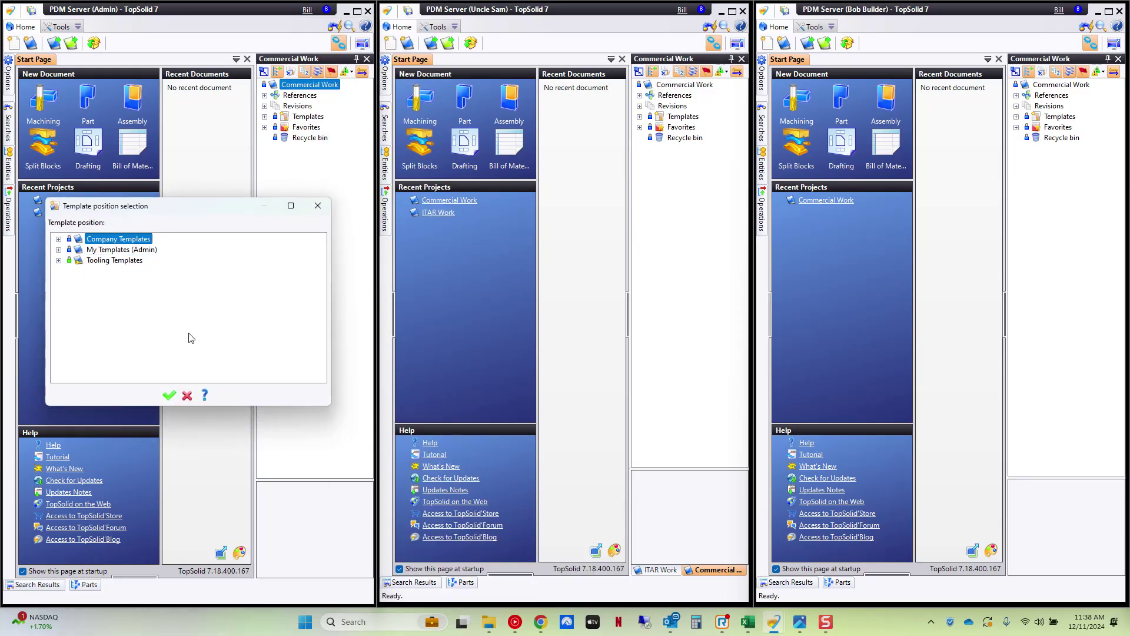
click(168, 394)
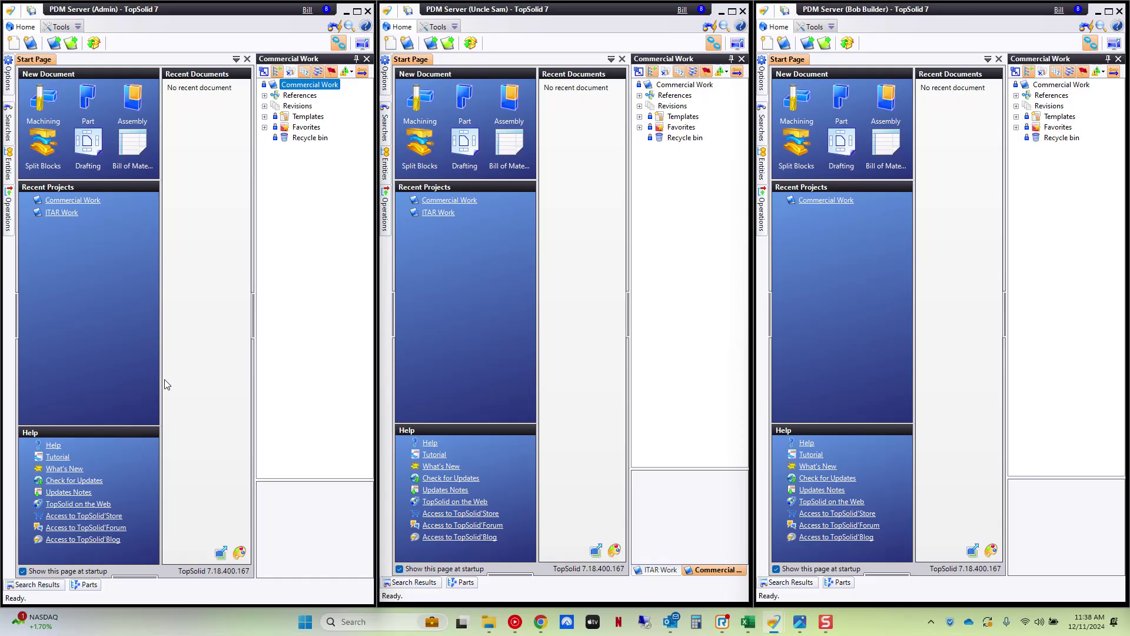
click(742, 59)
click(1118, 59)
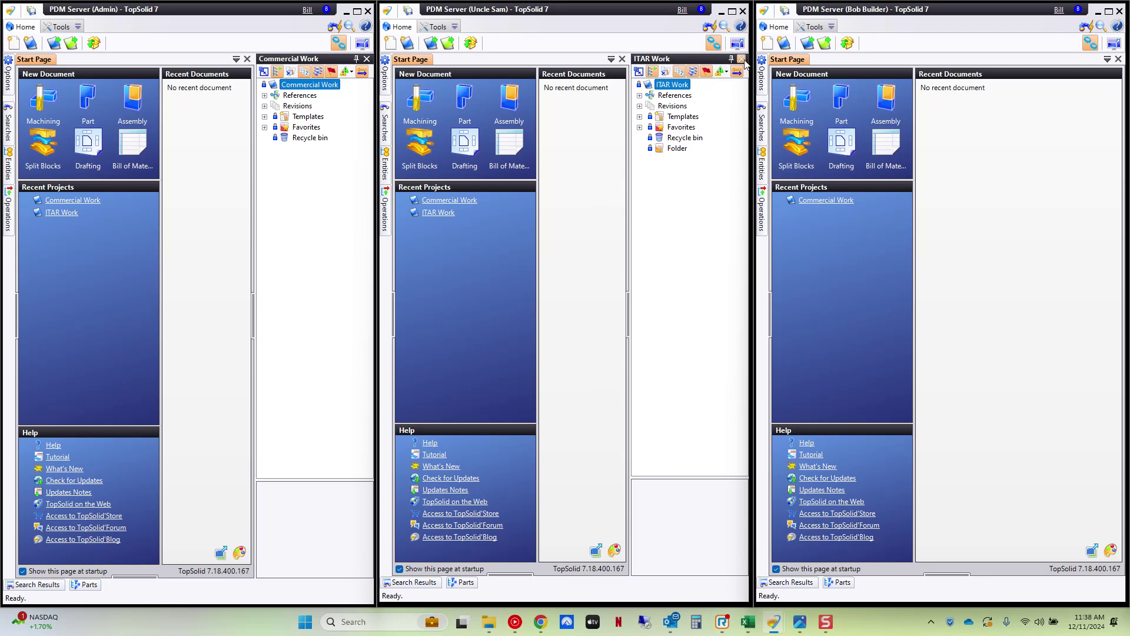
- Close ITAR Work for the second user and bring up the third user's projects
click(741, 58)
click(994, 164)
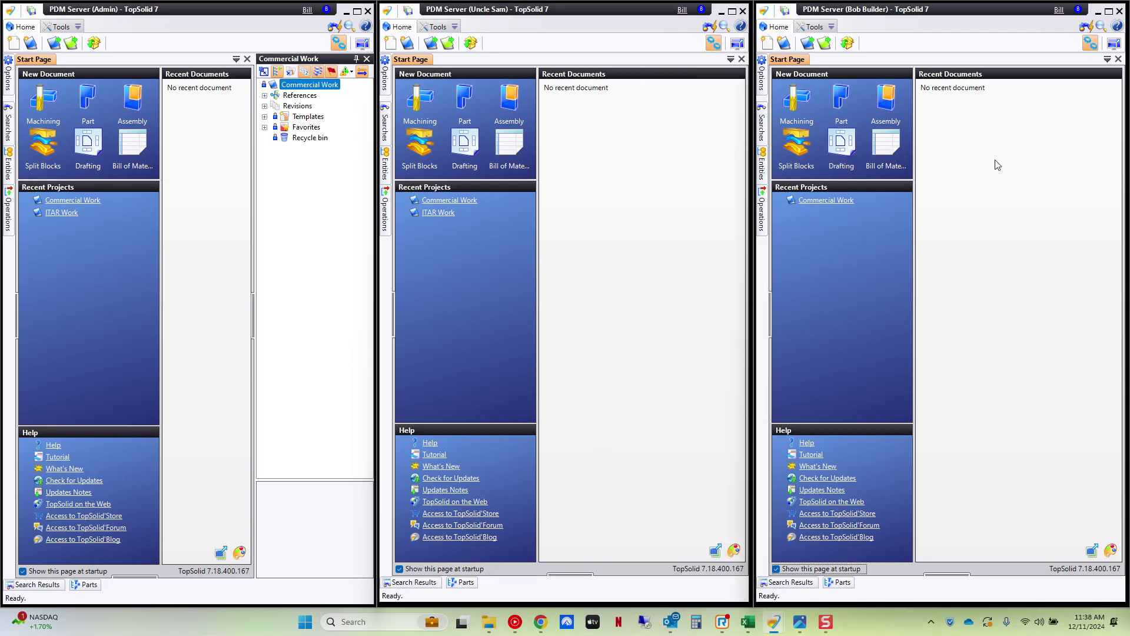
click(808, 44)
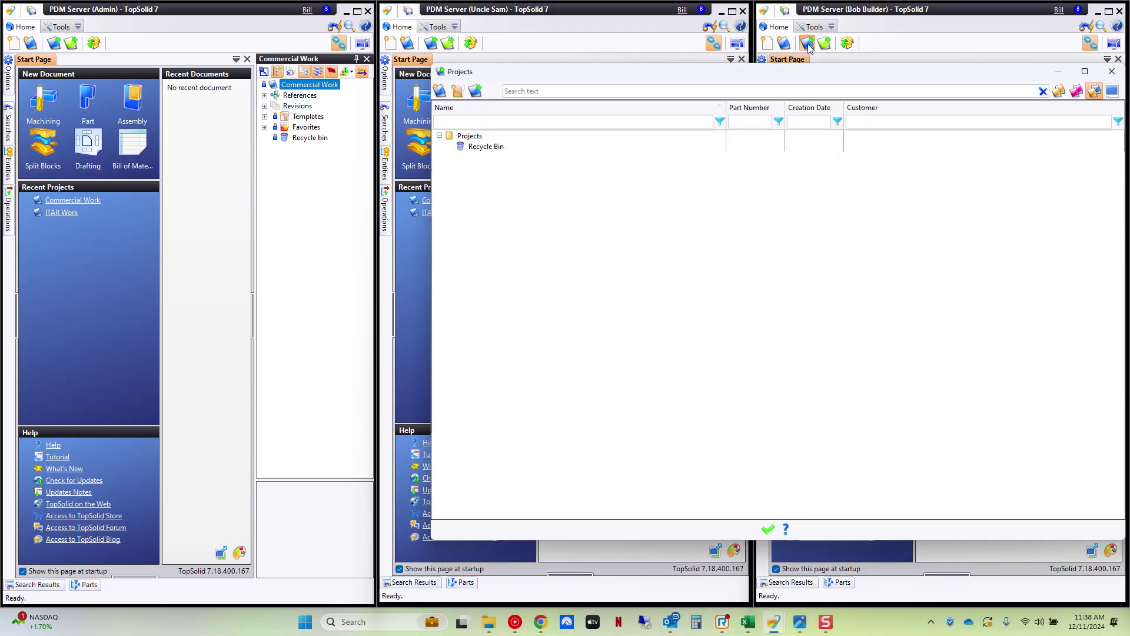
- Create project 'new job' from the Commercial Work company template and open it
click(440, 92)
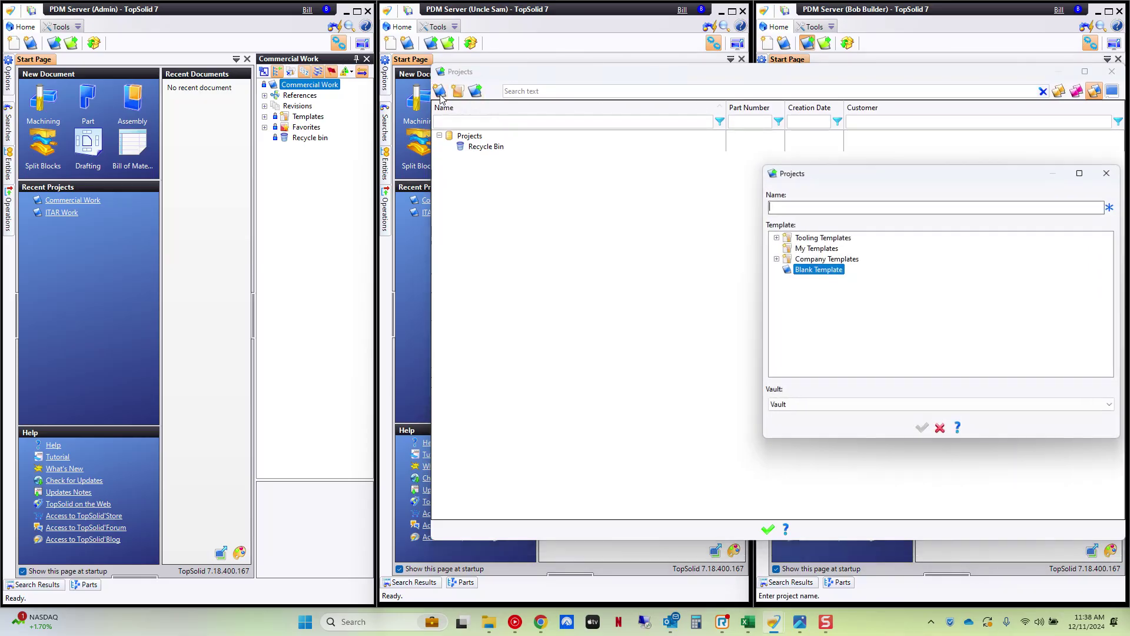
click(777, 259)
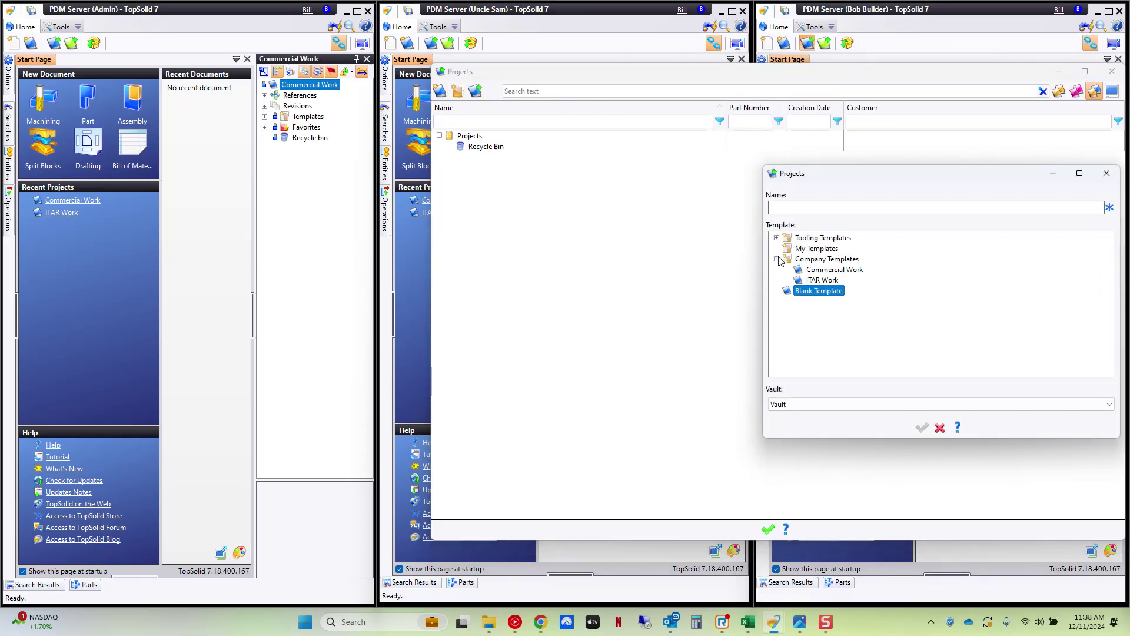
click(836, 270)
click(838, 208)
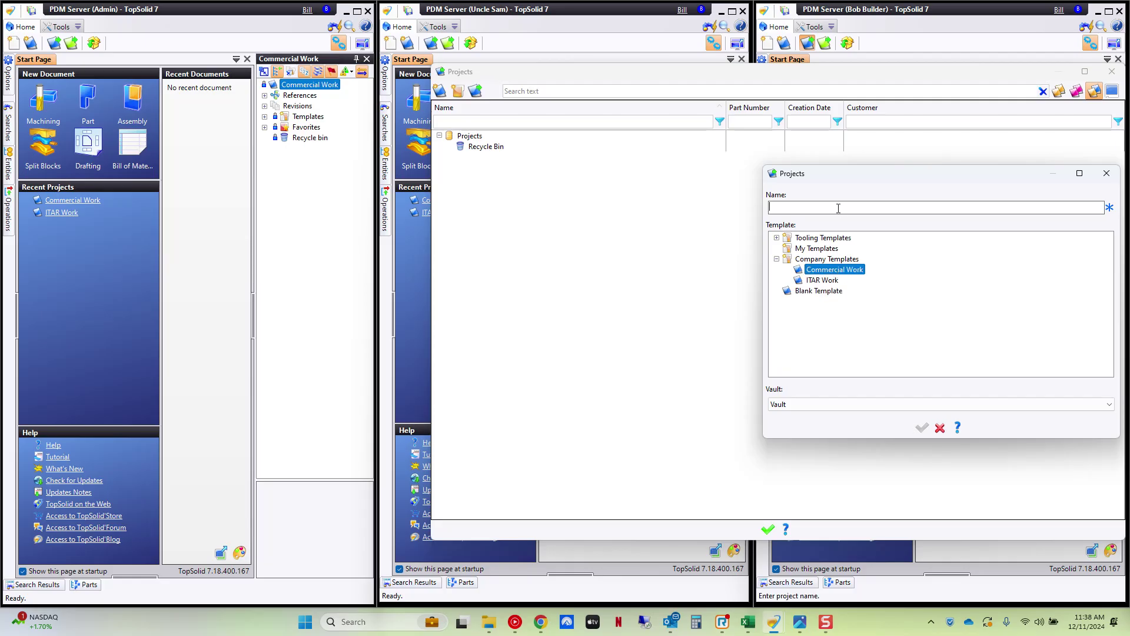
text(new job)
click(922, 432)
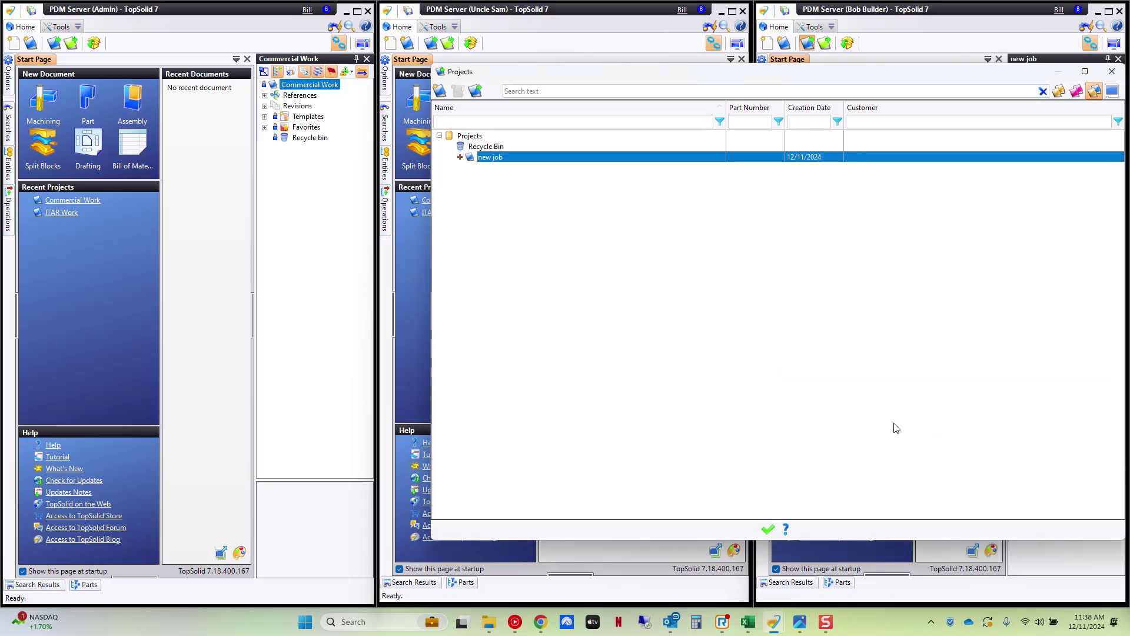
double_click(486, 158)
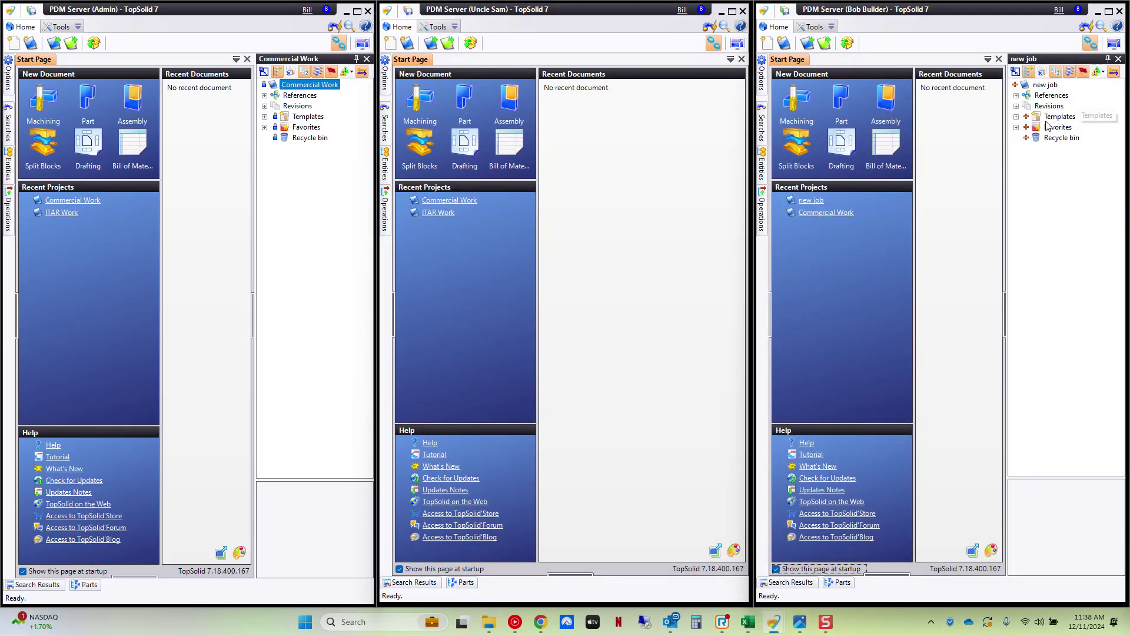
- Create project 'new job itar' from the ITAR Work company template for the second user
click(430, 44)
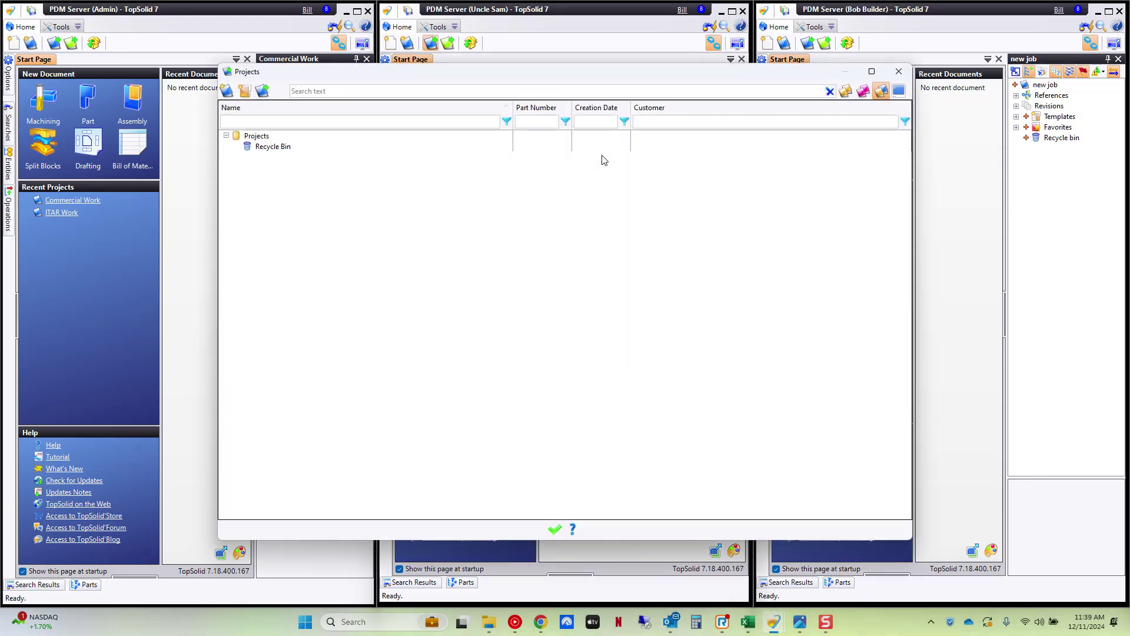
click(227, 91)
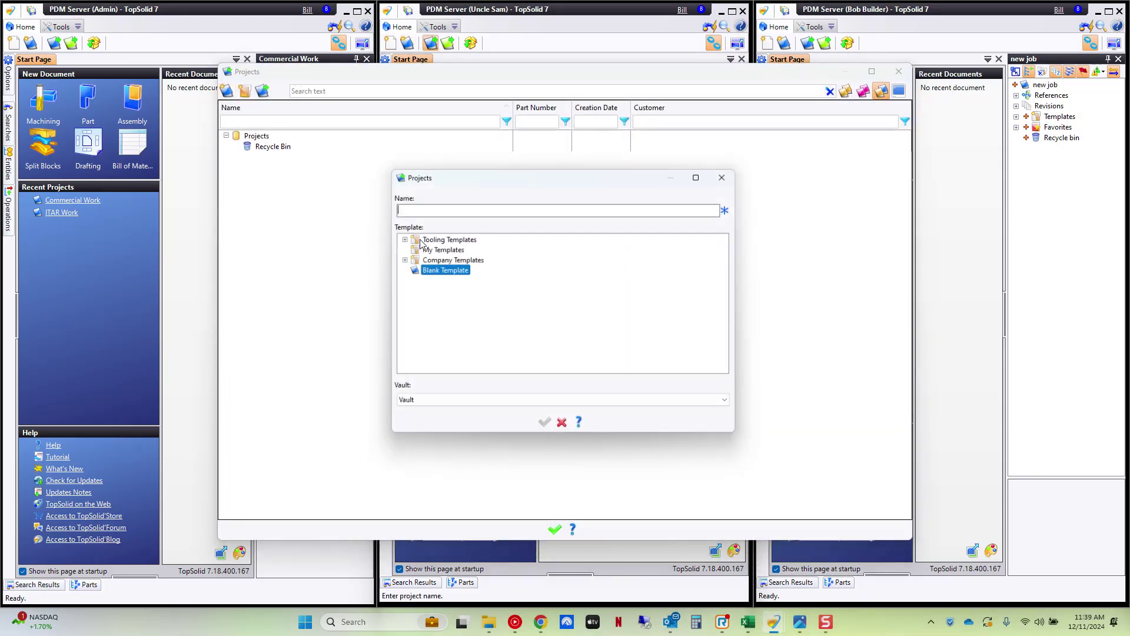
click(399, 258)
click(445, 280)
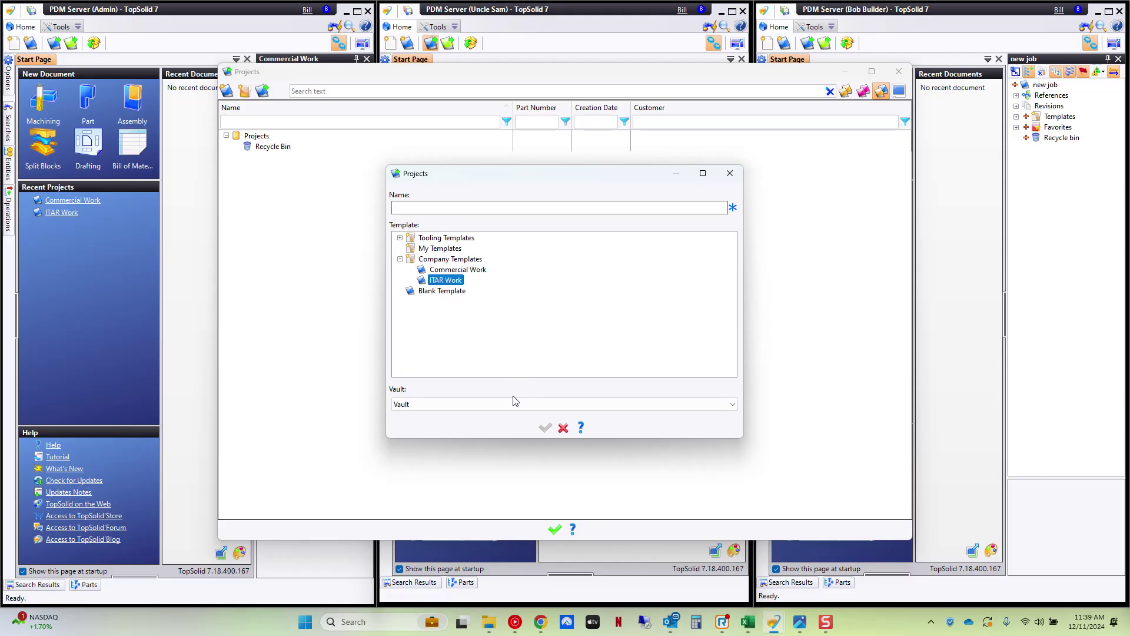
click(431, 206)
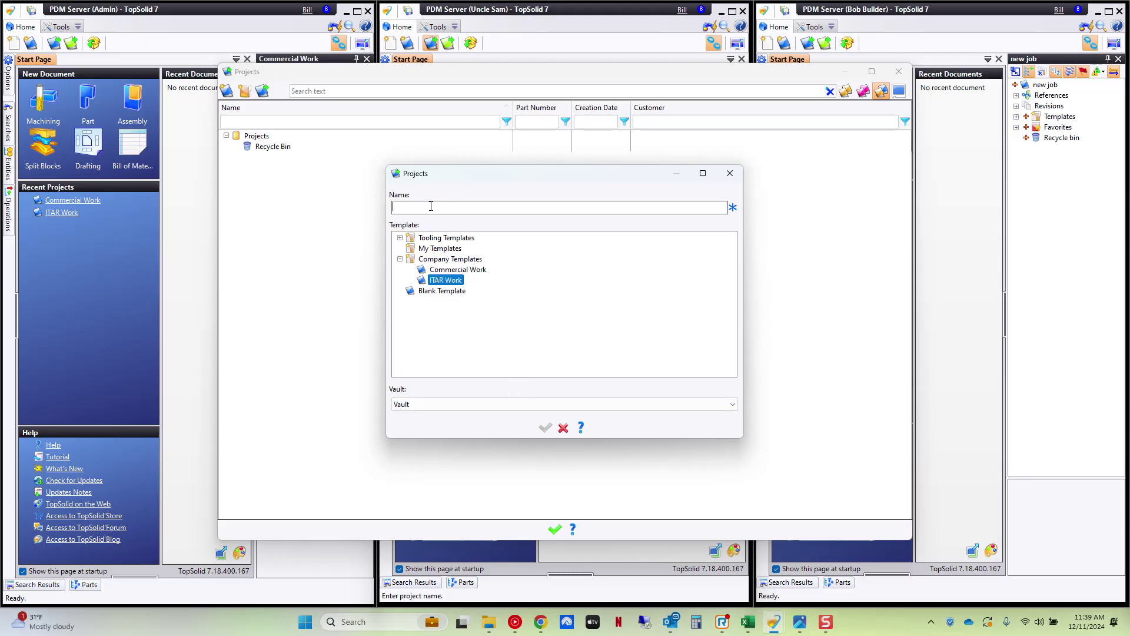
text(new job itar)
key(Return)
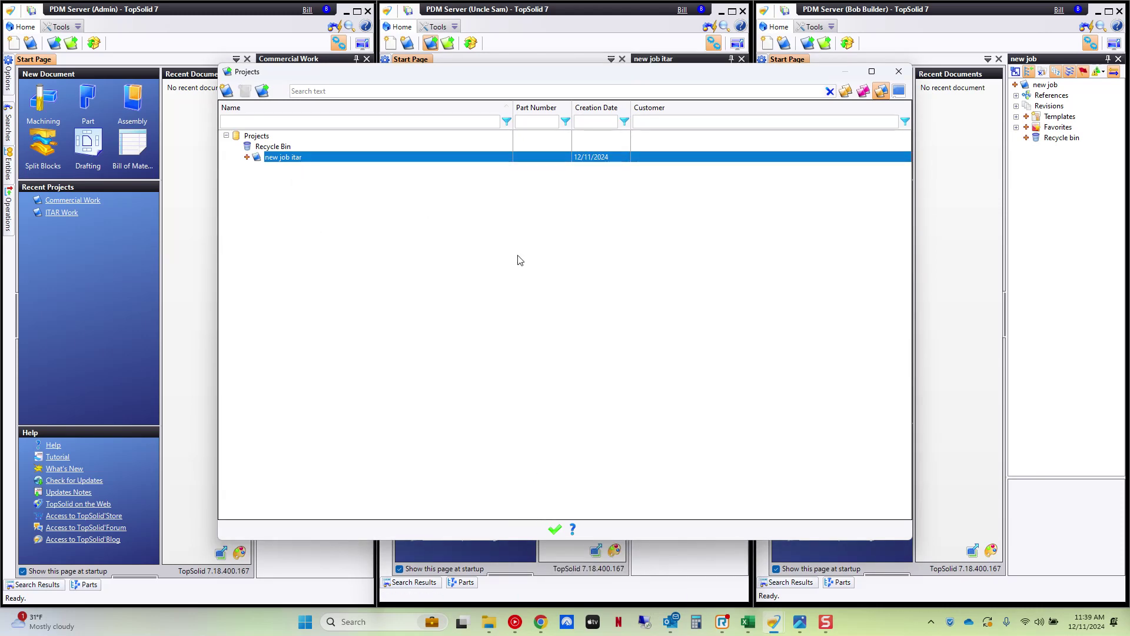
- Open the new job itar project and select it
right_click(288, 159)
click(301, 163)
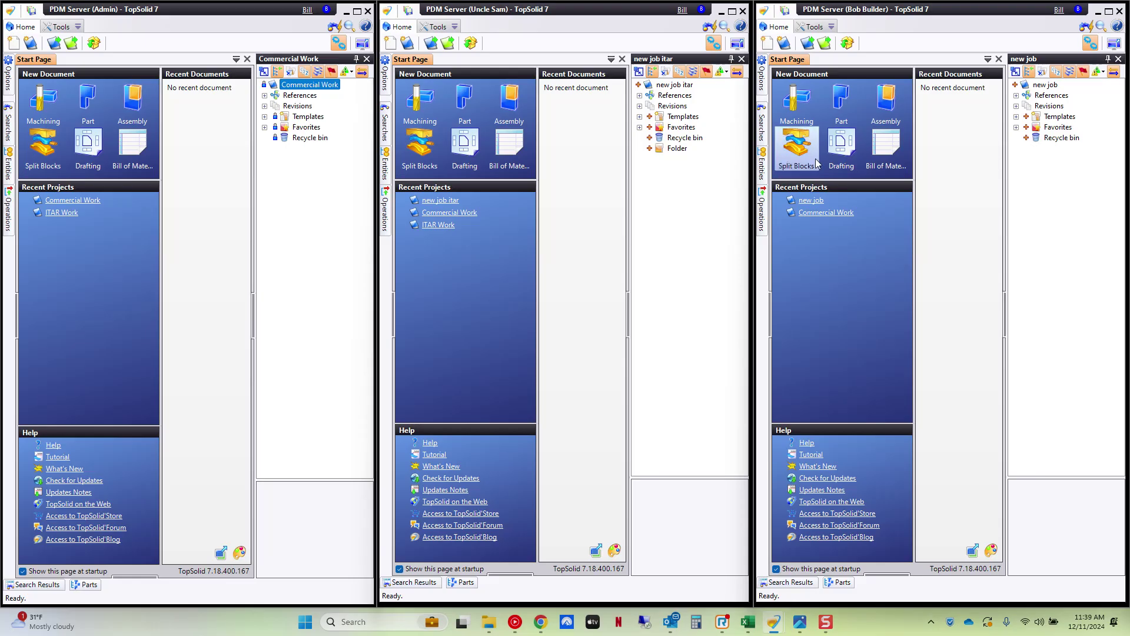
click(670, 86)
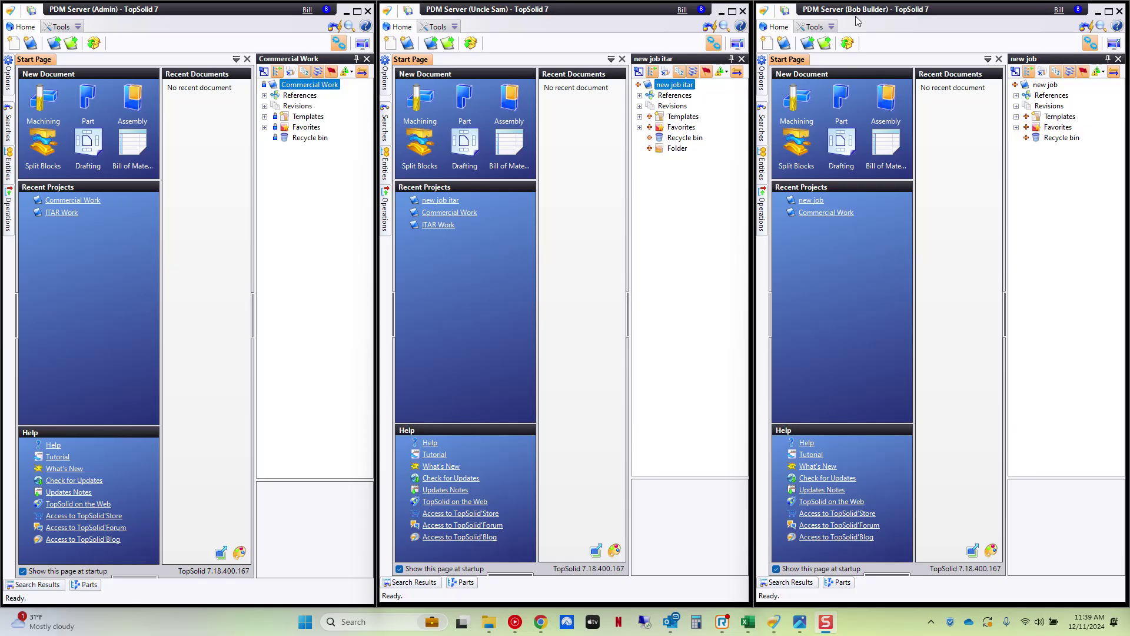
- As the third user, attempt 'new project' from the ITAR Work template and get an insufficient-rights refusal
click(784, 45)
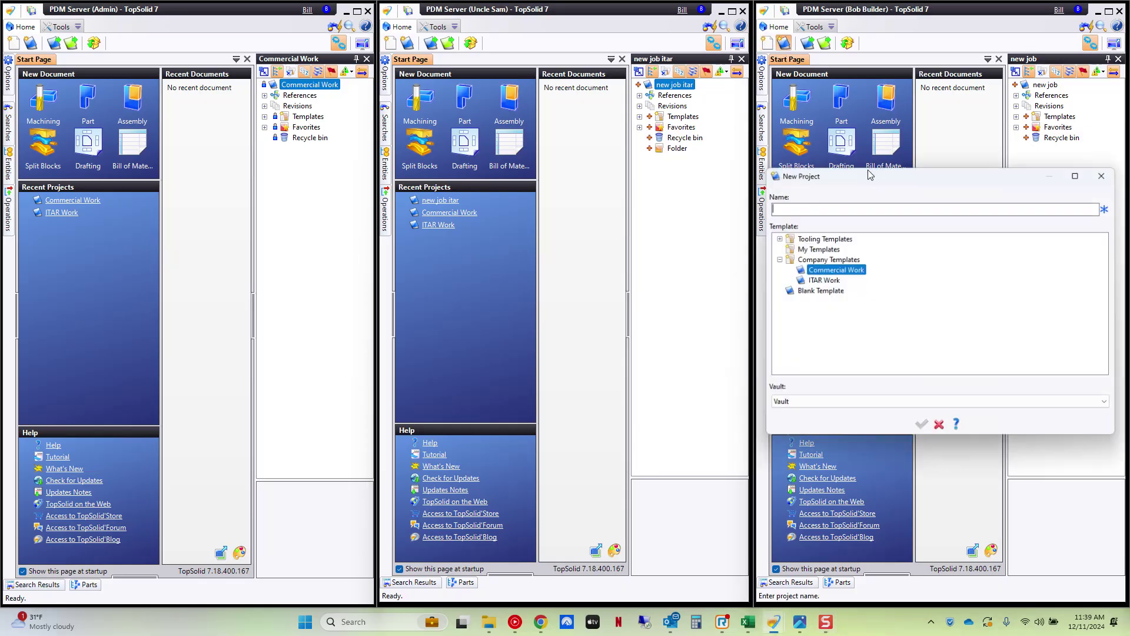
click(828, 281)
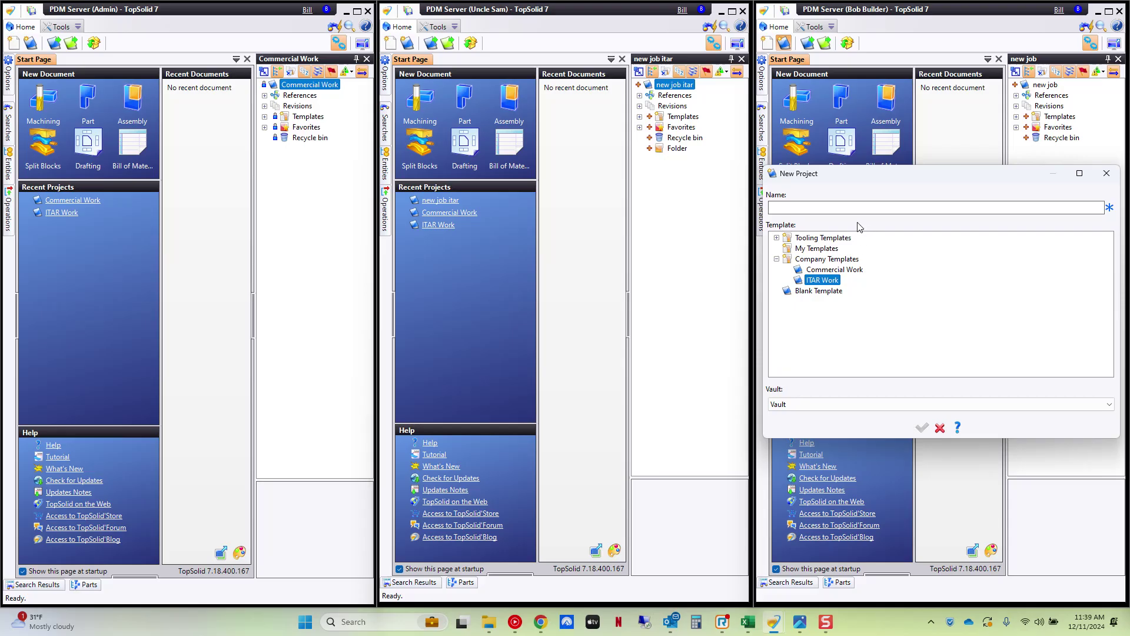
click(838, 211)
text(new project)
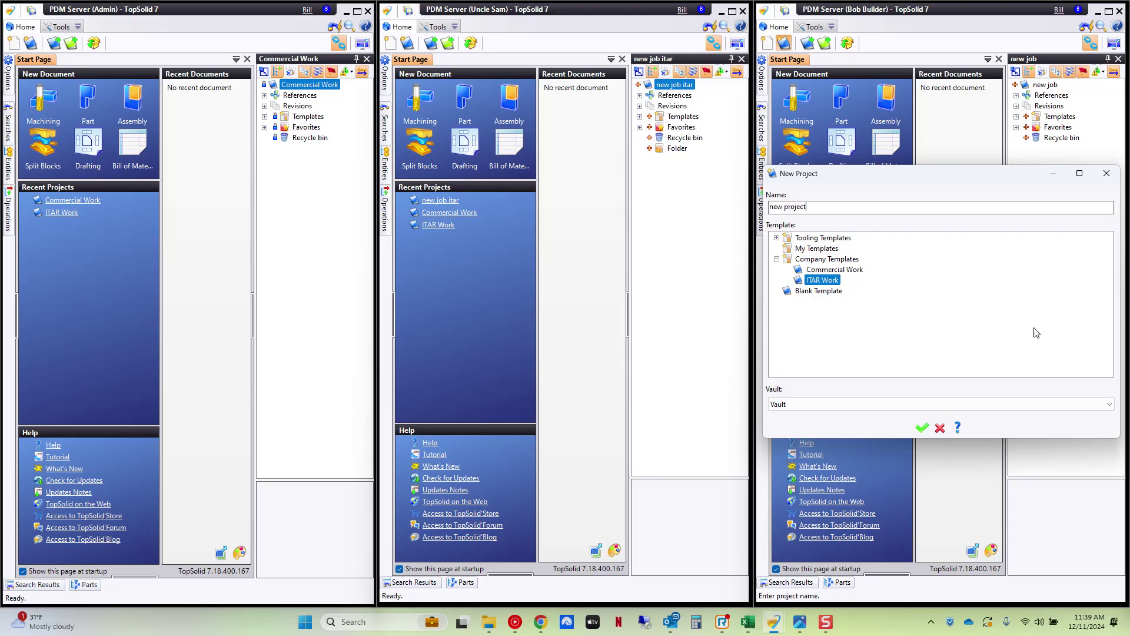
click(919, 430)
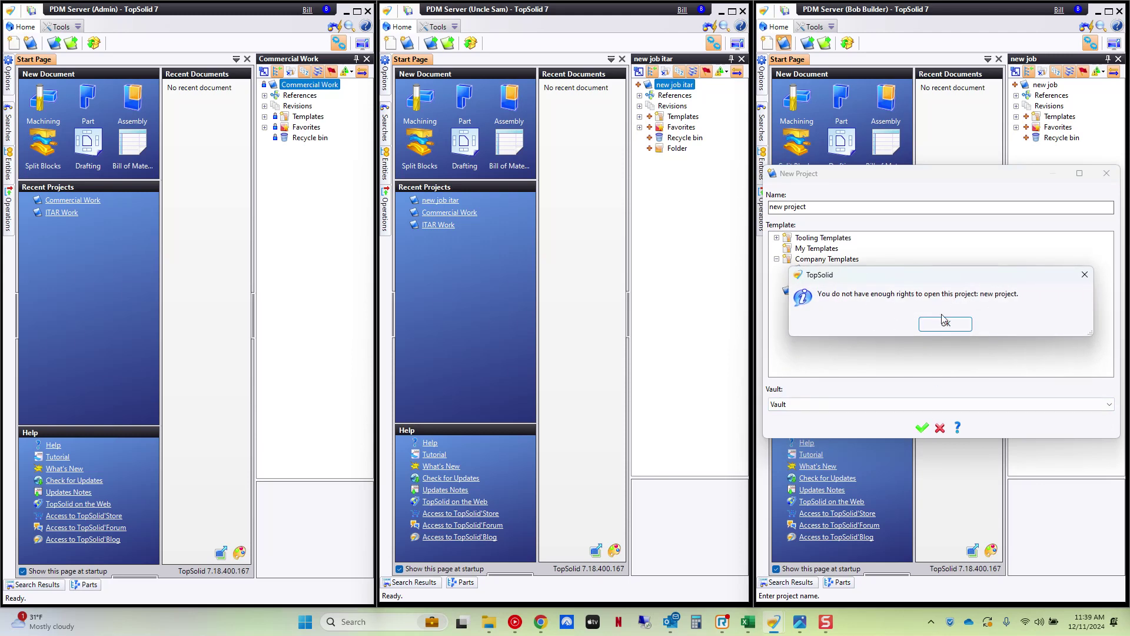